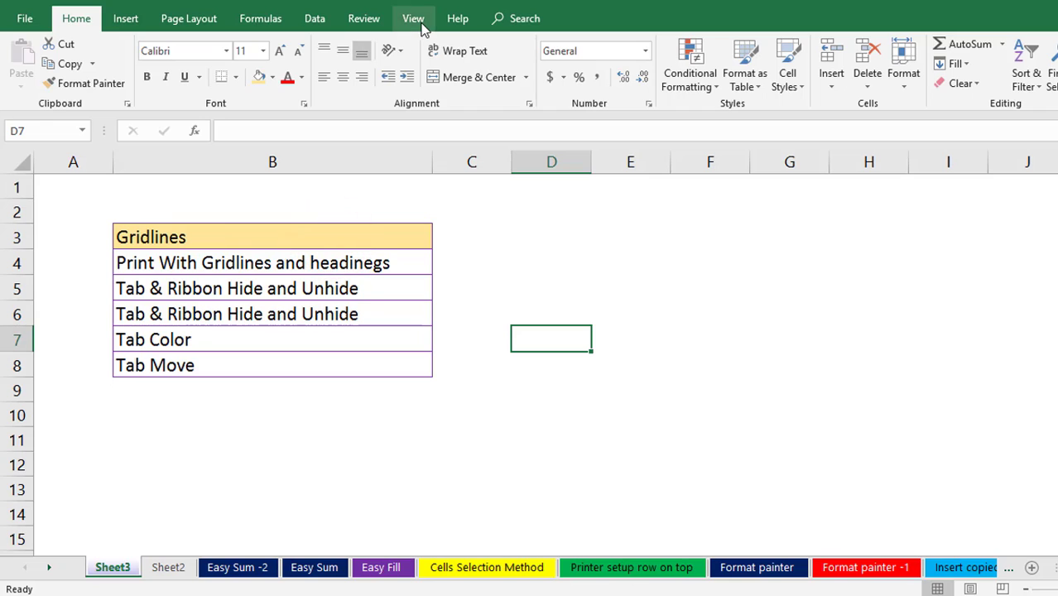
Step: Show the gridlines on Sheet3, and hide them again
{"action": "left_click", "coordinate": [414, 20]}
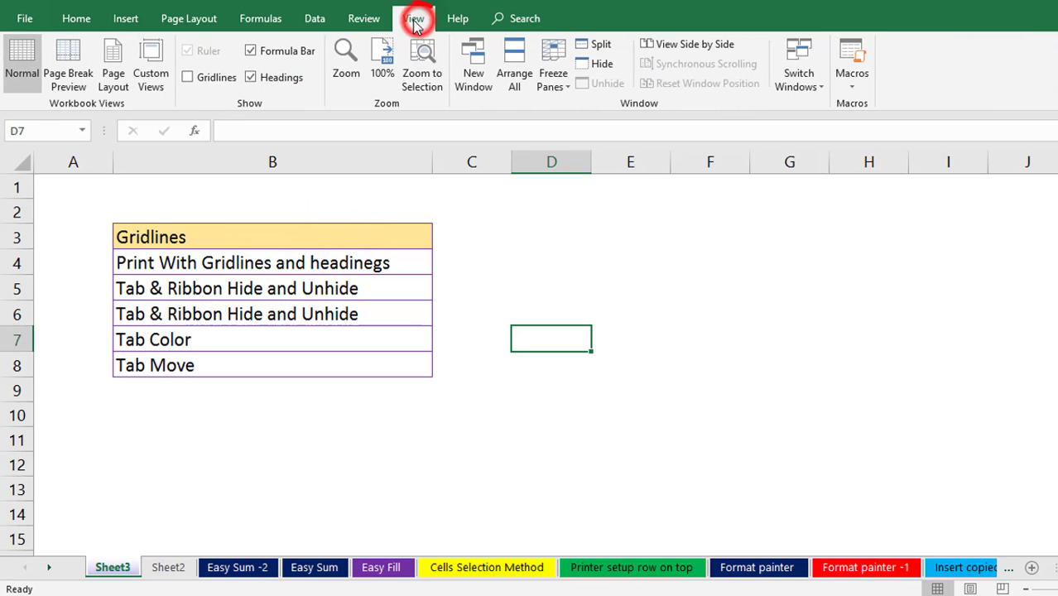
{"action": "left_click", "coordinate": [187, 78]}
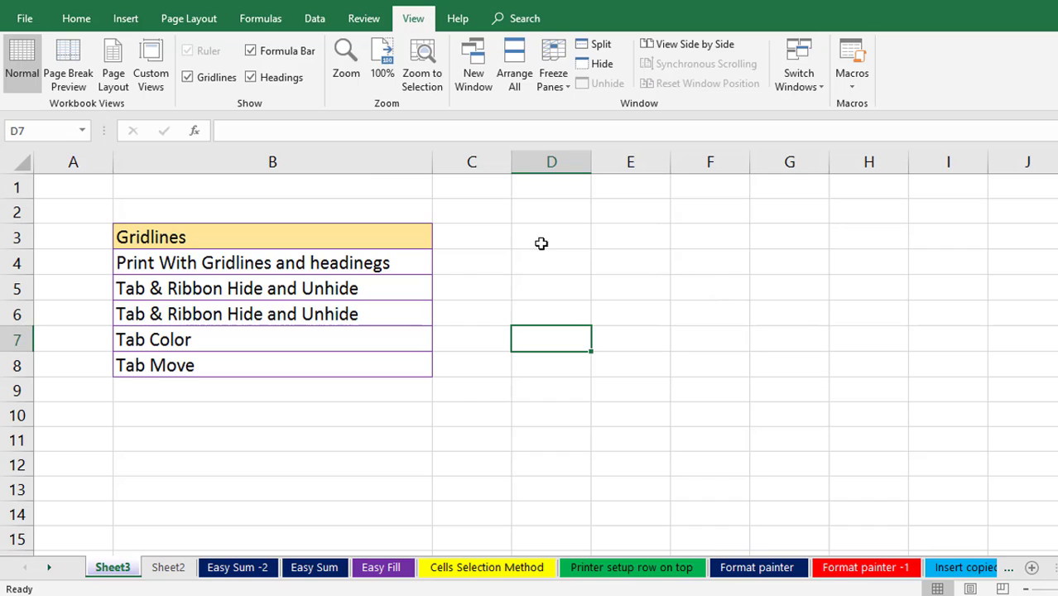
{"action": "left_click", "coordinate": [188, 78]}
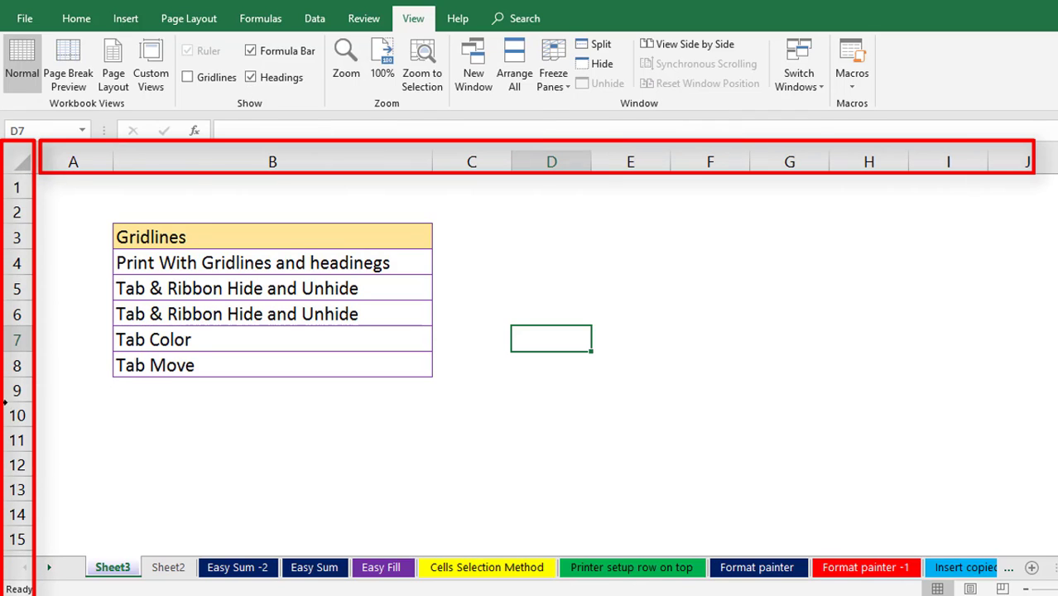
Step: Hide and restore the row and column headings, and do the same with the formula bar
{"action": "left_click", "coordinate": [252, 79]}
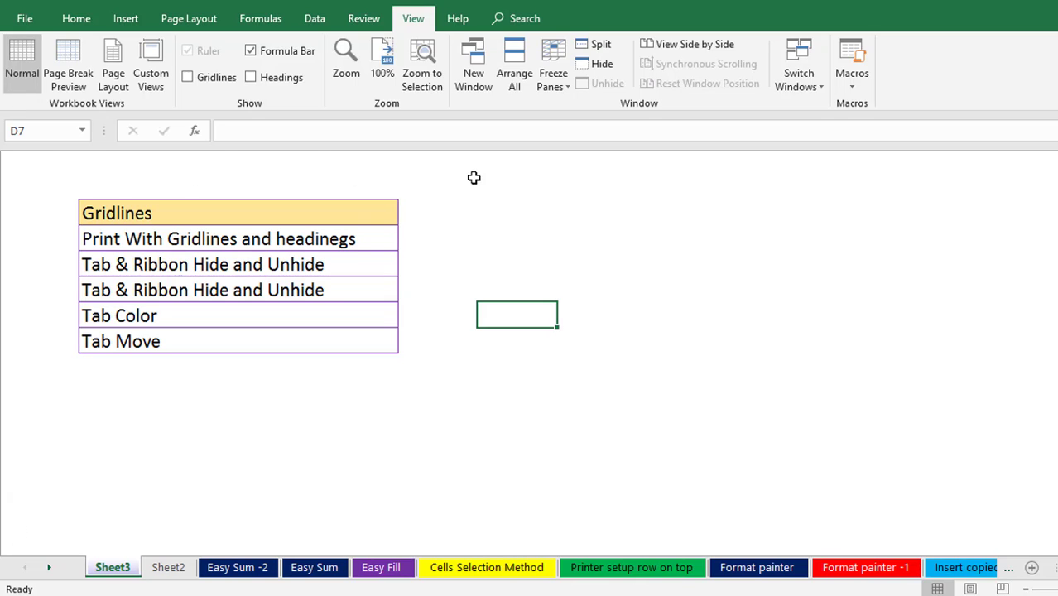
{"action": "left_click", "coordinate": [251, 77]}
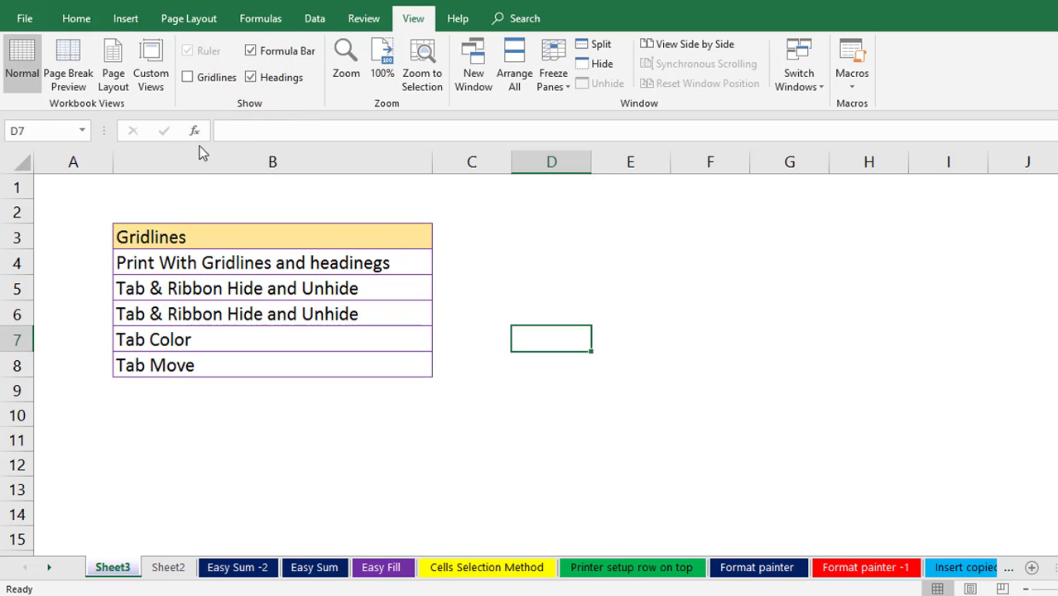
{"action": "left_click", "coordinate": [252, 51]}
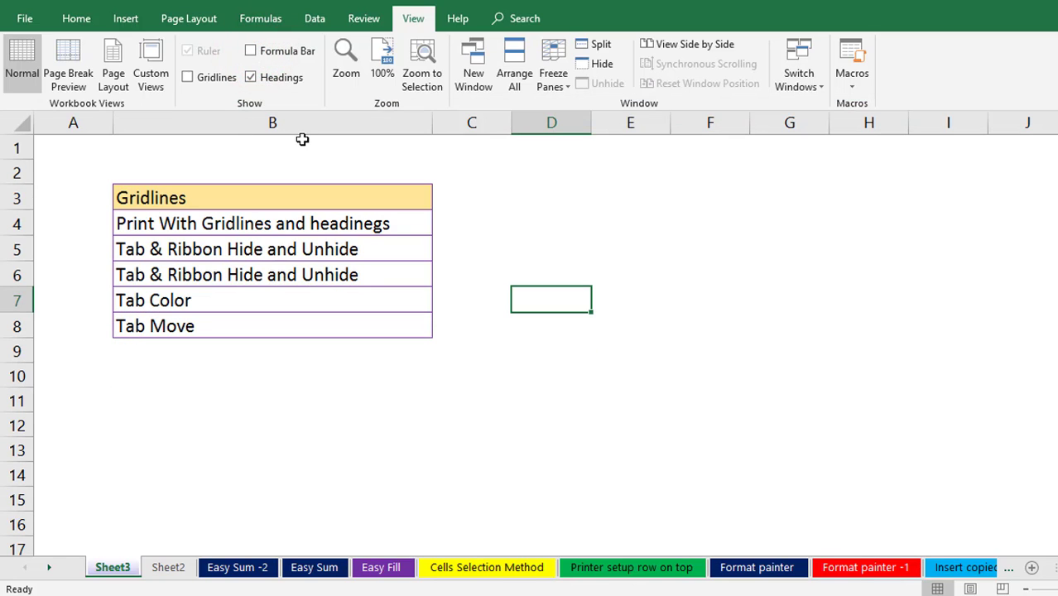
{"action": "left_click", "coordinate": [252, 52]}
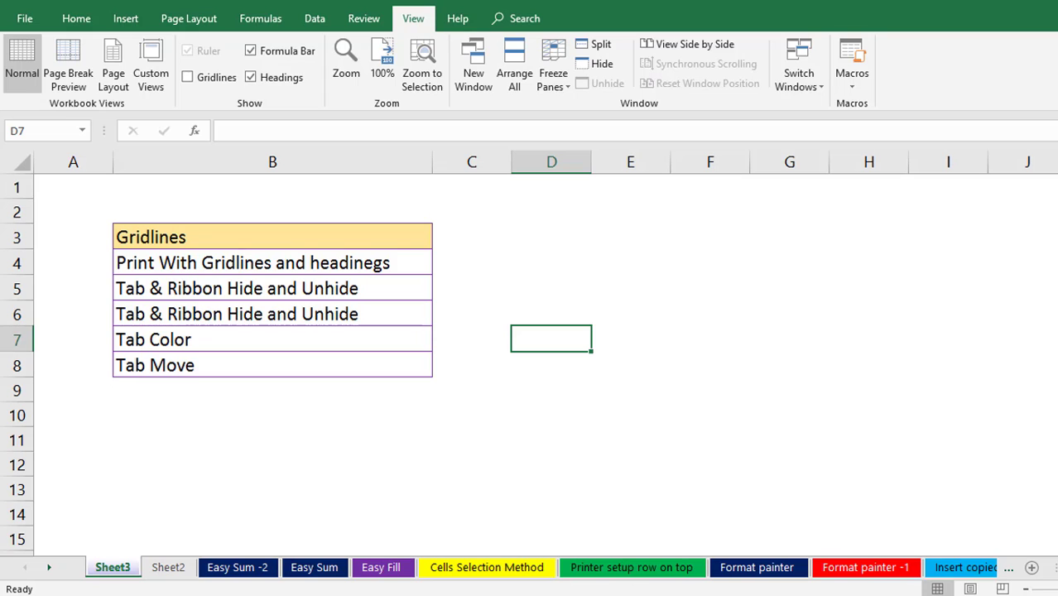
Step: Display the gridlines on Sheet3 and check the sheet in the print preview
{"action": "left_click", "coordinate": [190, 18]}
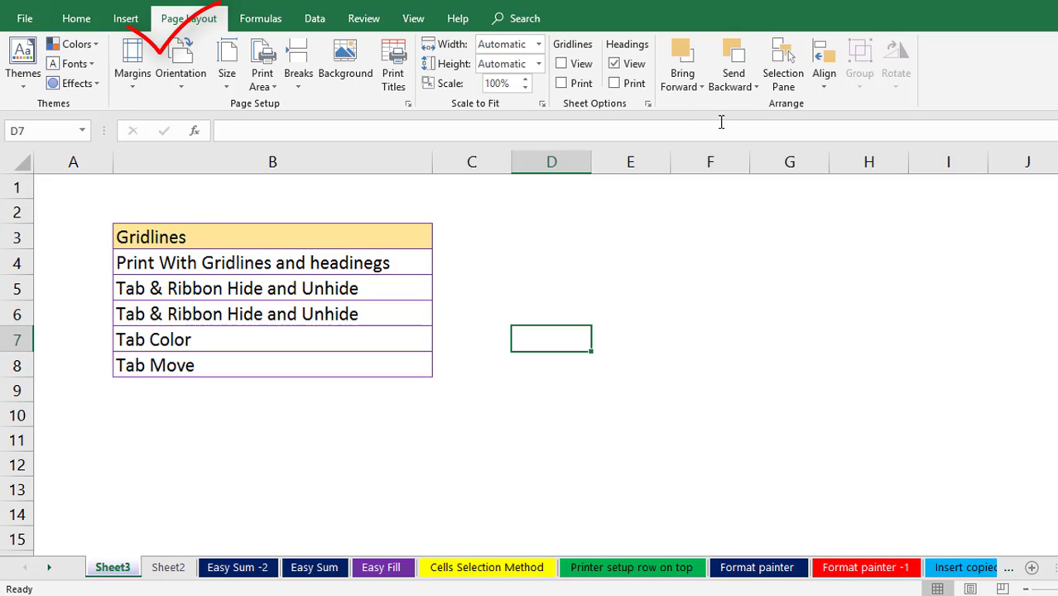
{"action": "left_click", "coordinate": [562, 65]}
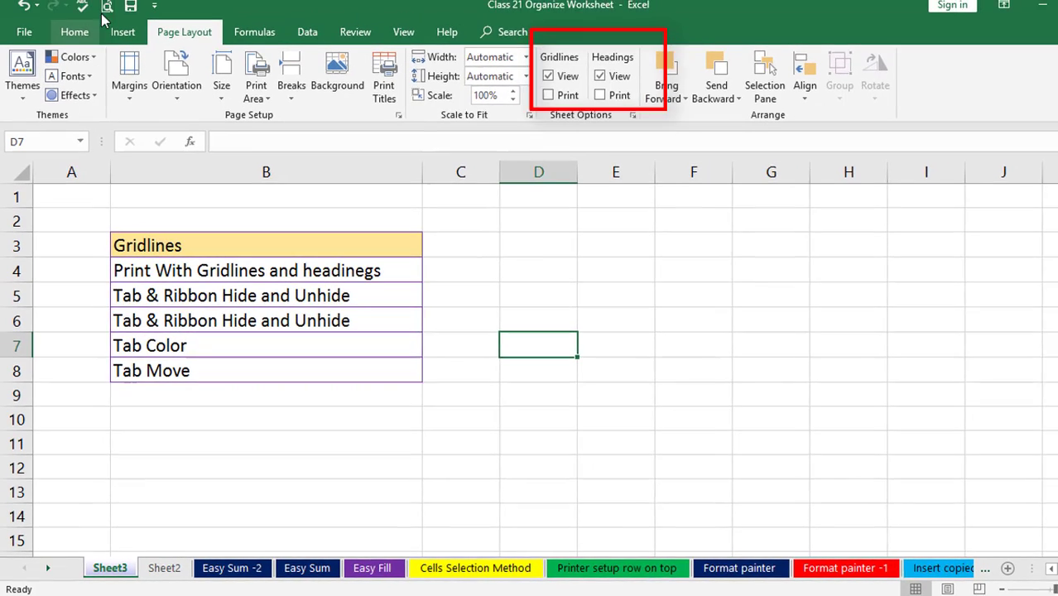
{"action": "left_click", "coordinate": [105, 17]}
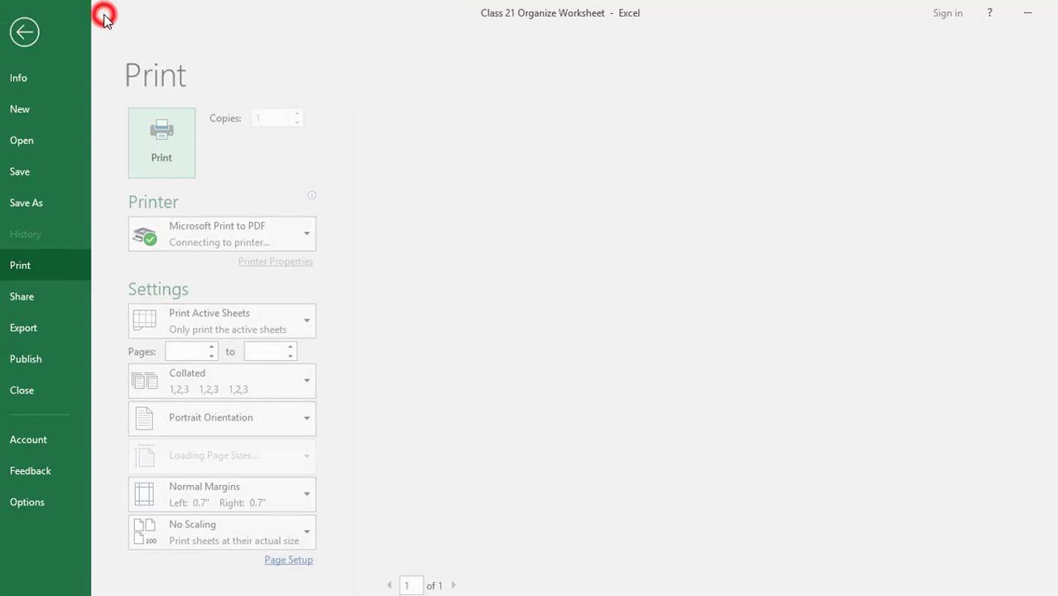
{"action": "left_click", "coordinate": [705, 307]}
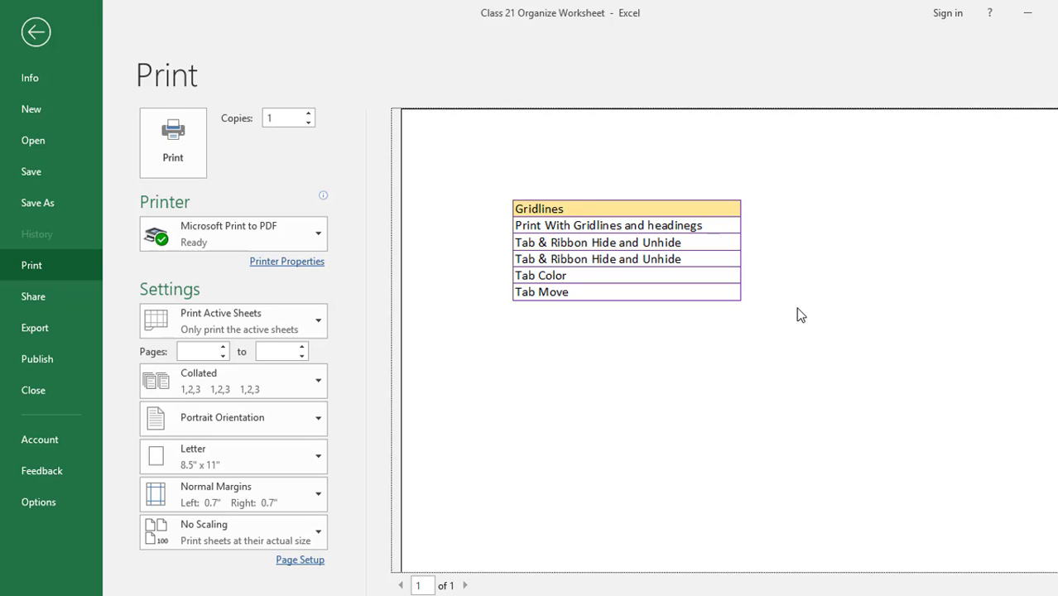
{"action": "key", "text": "Escape"}
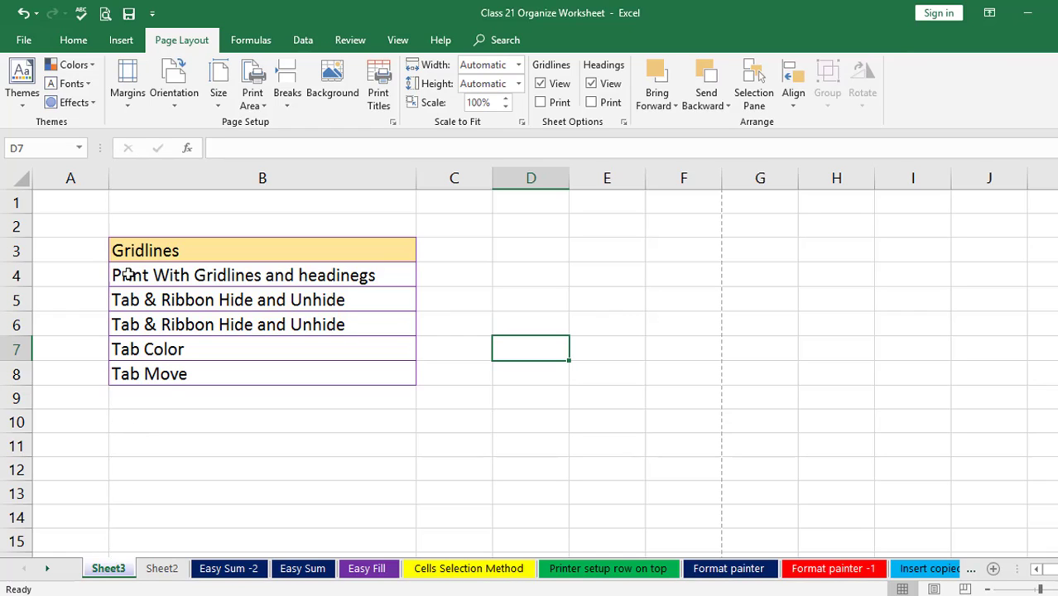
{"action": "left_click_drag", "start_coordinate": [124, 255], "coordinate": [220, 373]}
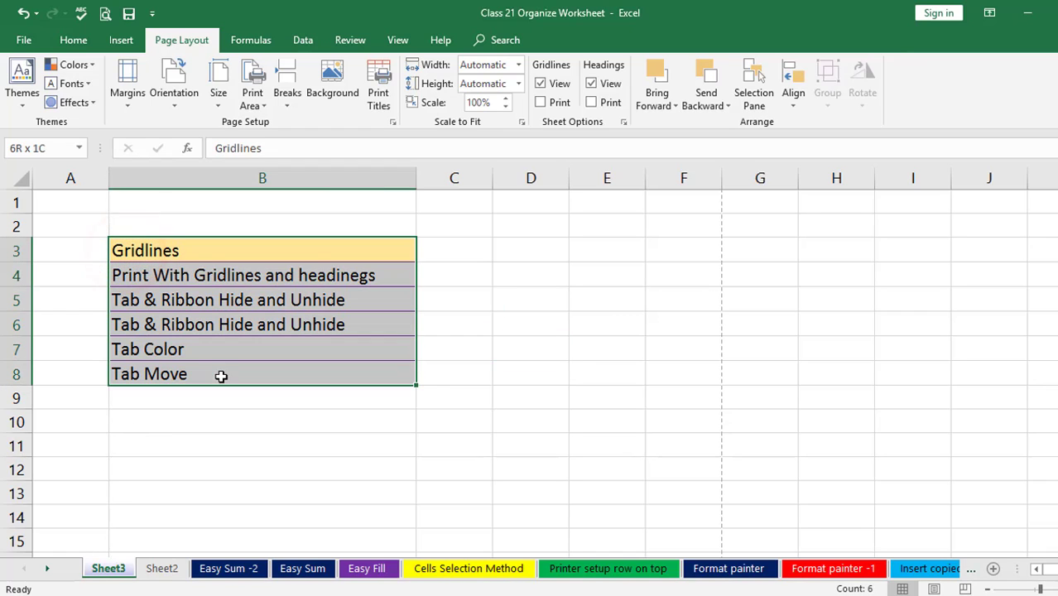
{"action": "left_click", "coordinate": [72, 39]}
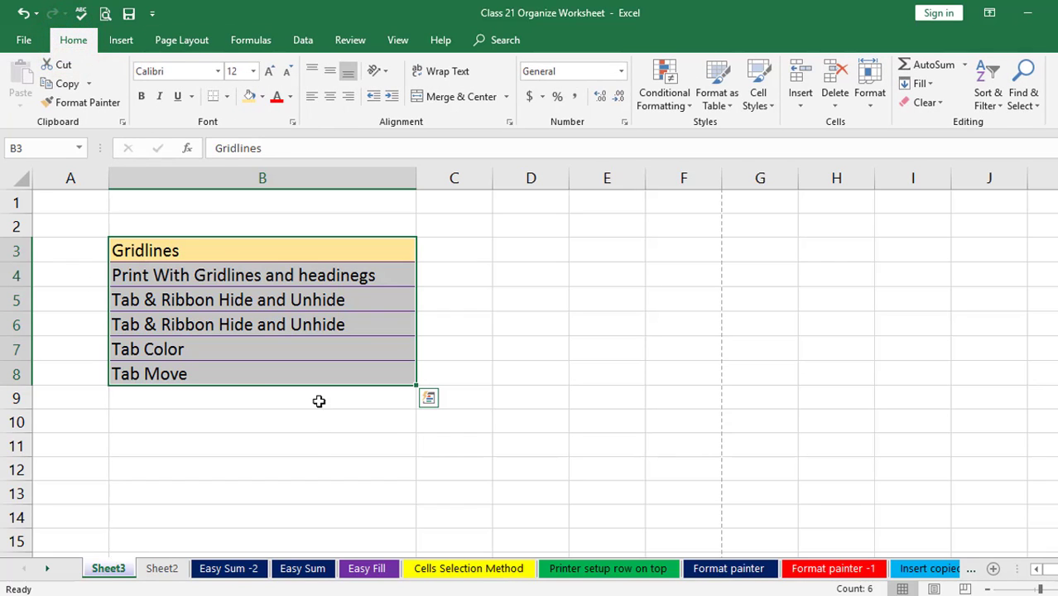
{"action": "left_click", "coordinate": [297, 460]}
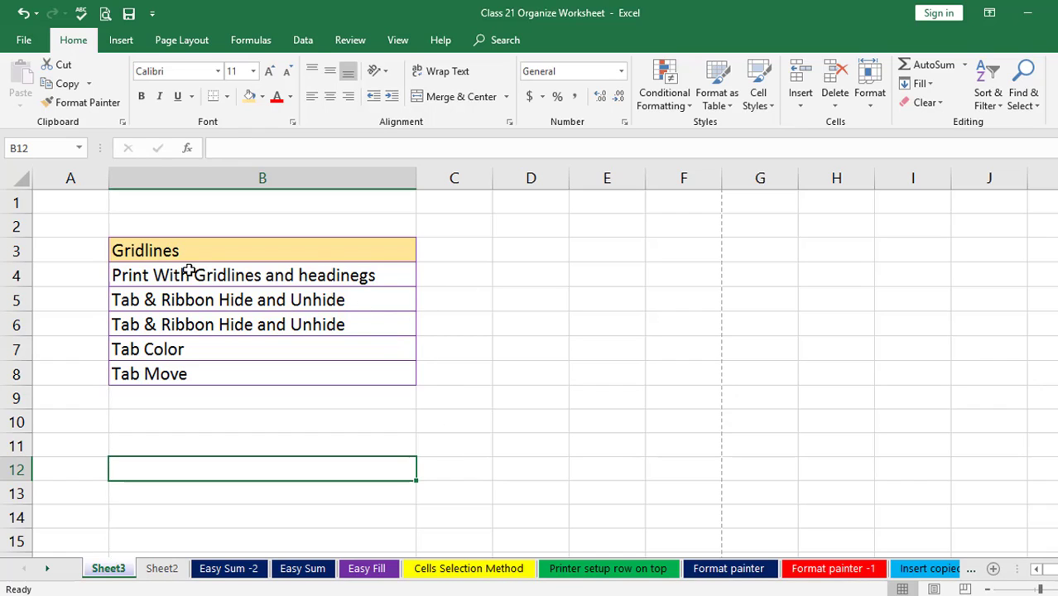
{"action": "mouse_move", "coordinate": [187, 249]}
{"action": "left_mouse_down"}
{"action": "mouse_move", "coordinate": [246, 323]}
{"action": "mouse_move", "coordinate": [256, 377]}
{"action": "left_mouse_up"}
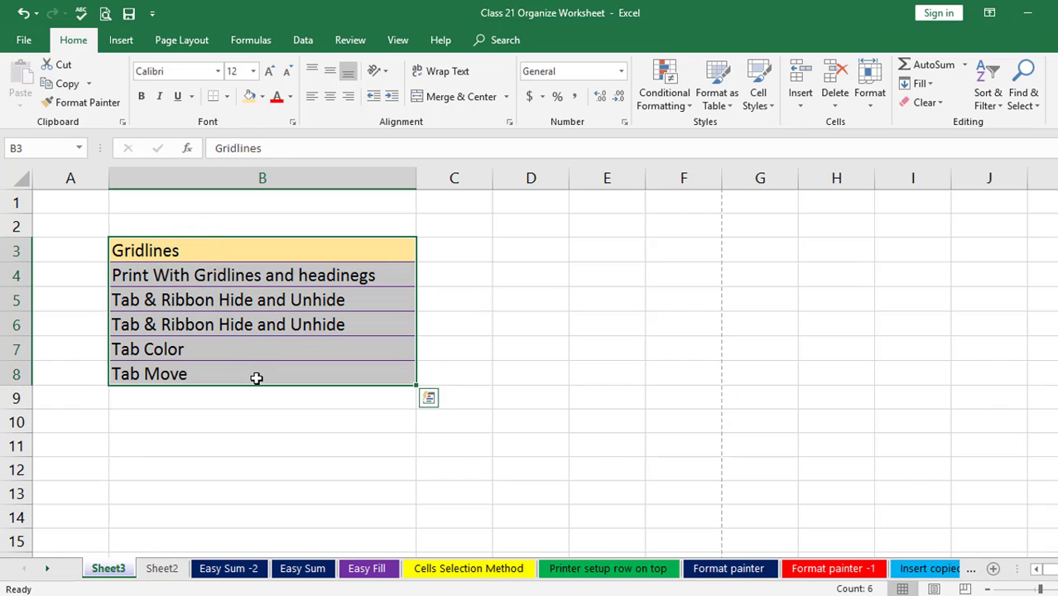
{"action": "key", "text": "ctrl+q"}
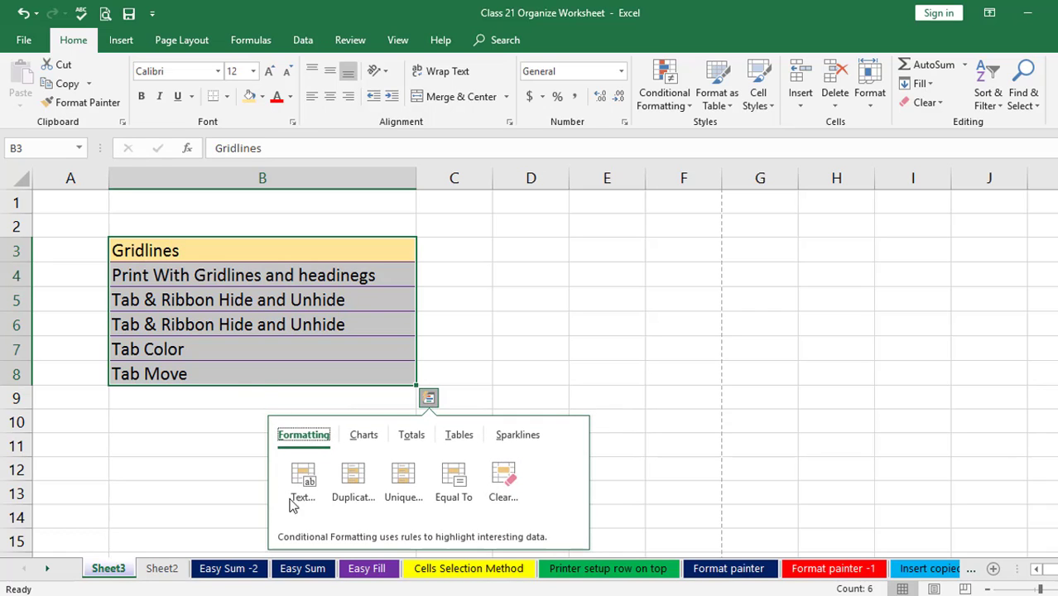
{"action": "key", "text": "Escape"}
{"action": "left_click", "coordinate": [562, 315]}
Step: Copy the topic list in B3:B8 of Sheet3 and paste only its values into Sheet2, starting at cell D4
{"action": "left_click_drag", "start_coordinate": [177, 250], "coordinate": [214, 373]}
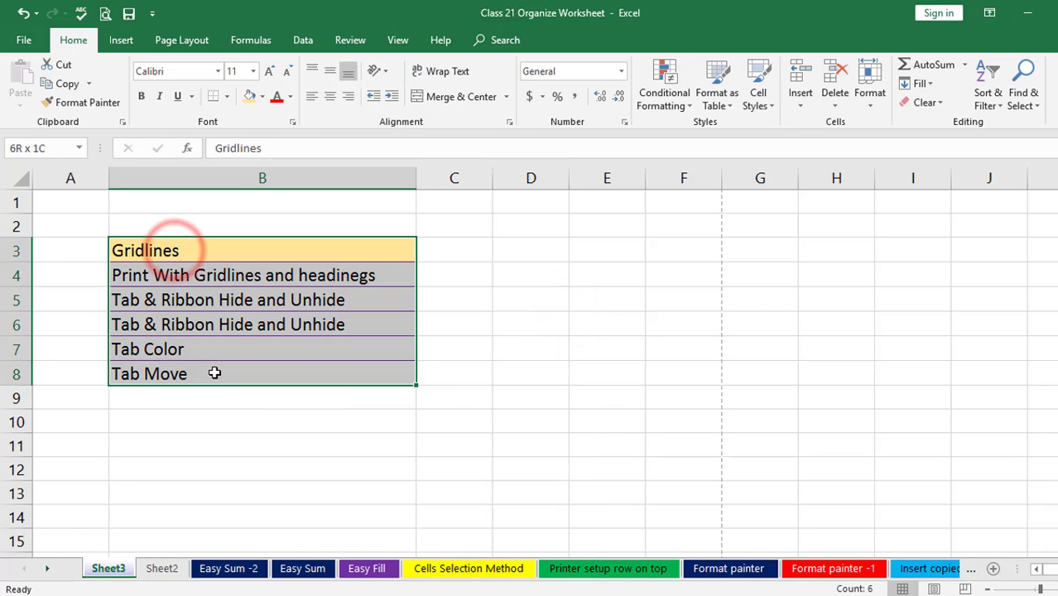
{"action": "key", "text": "ctrl+c"}
{"action": "left_click", "coordinate": [161, 568]}
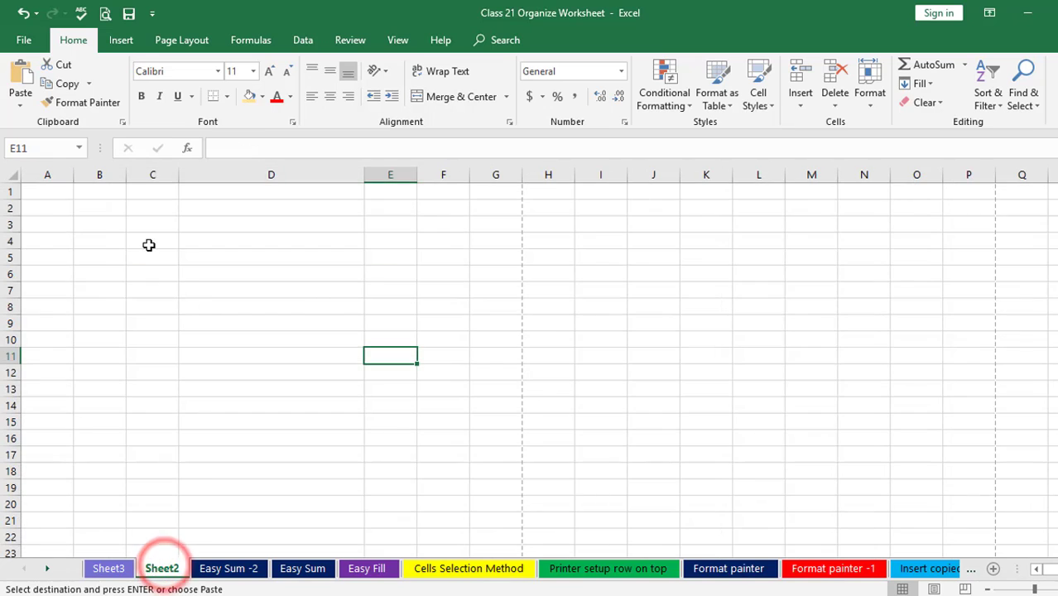
{"action": "left_click", "coordinate": [149, 244]}
{"action": "left_click", "coordinate": [222, 241]}
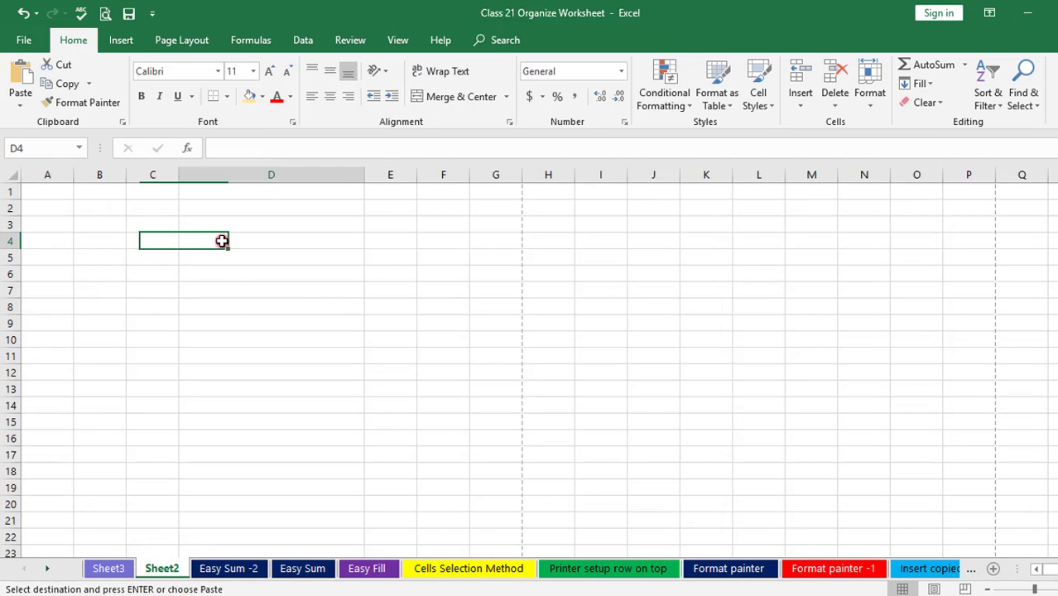
{"action": "key", "text": "alt+e"}
{"action": "key", "text": "s"}
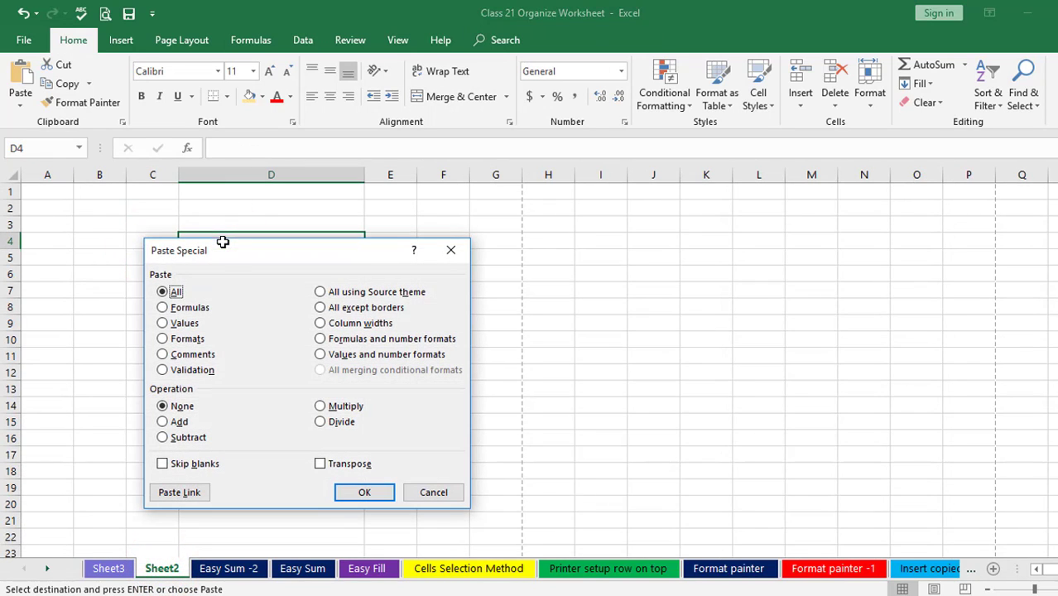
{"action": "left_click", "coordinate": [162, 323]}
{"action": "left_click", "coordinate": [364, 492]}
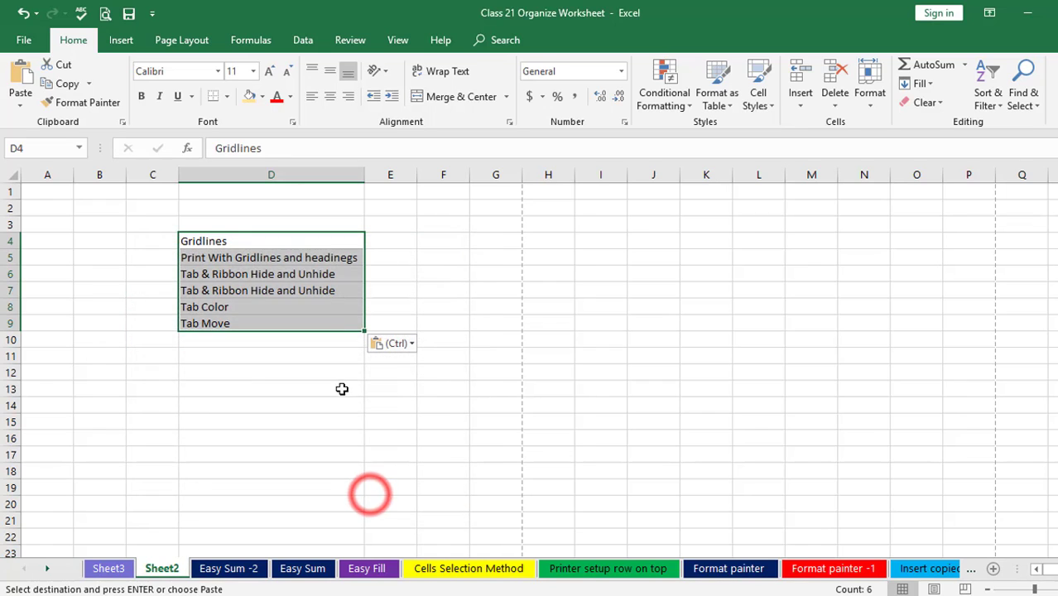
{"action": "left_click", "coordinate": [342, 389]}
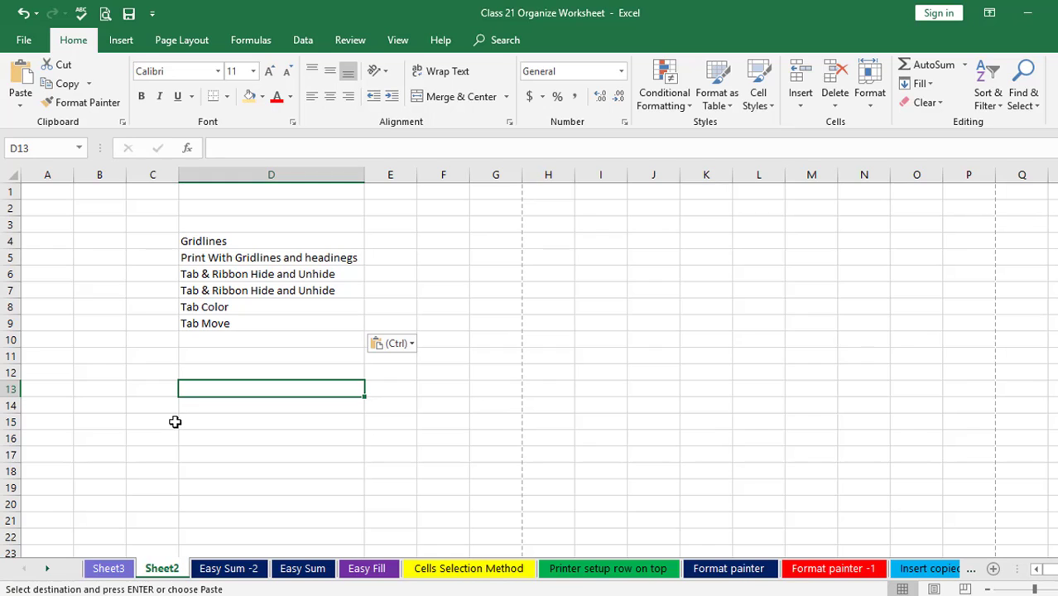
Step: Enable printing of gridlines for Sheet2 and check the result in the print preview
{"action": "left_click", "coordinate": [186, 40]}
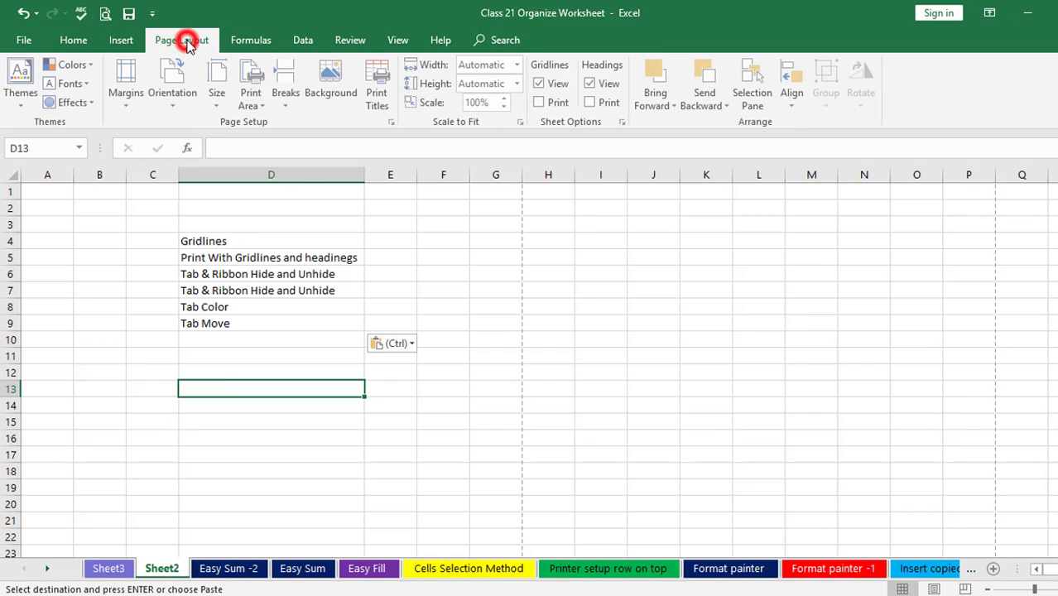
{"action": "left_click", "coordinate": [543, 103]}
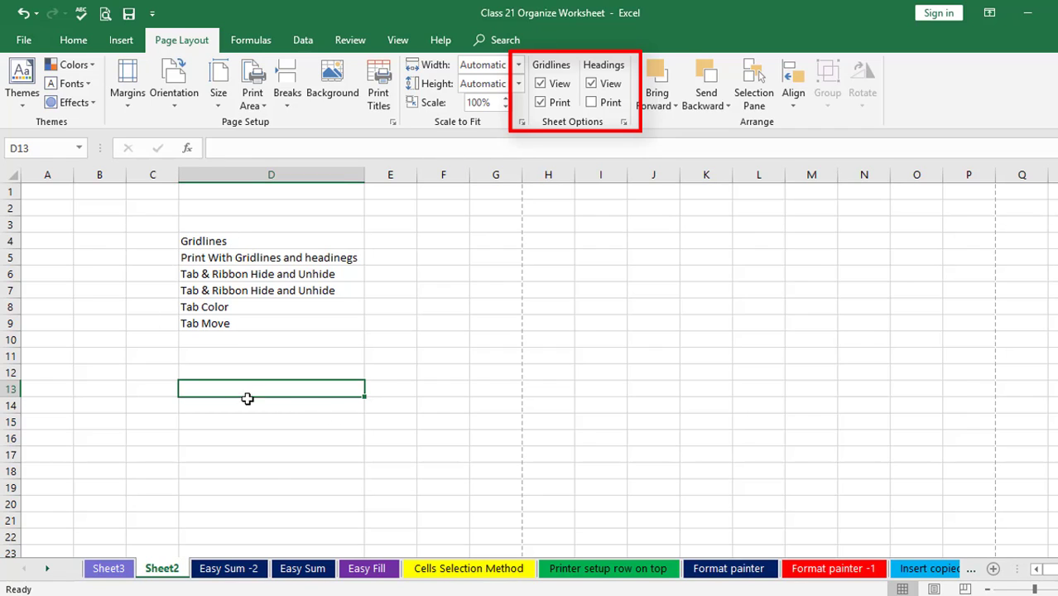
{"action": "left_click", "coordinate": [105, 15]}
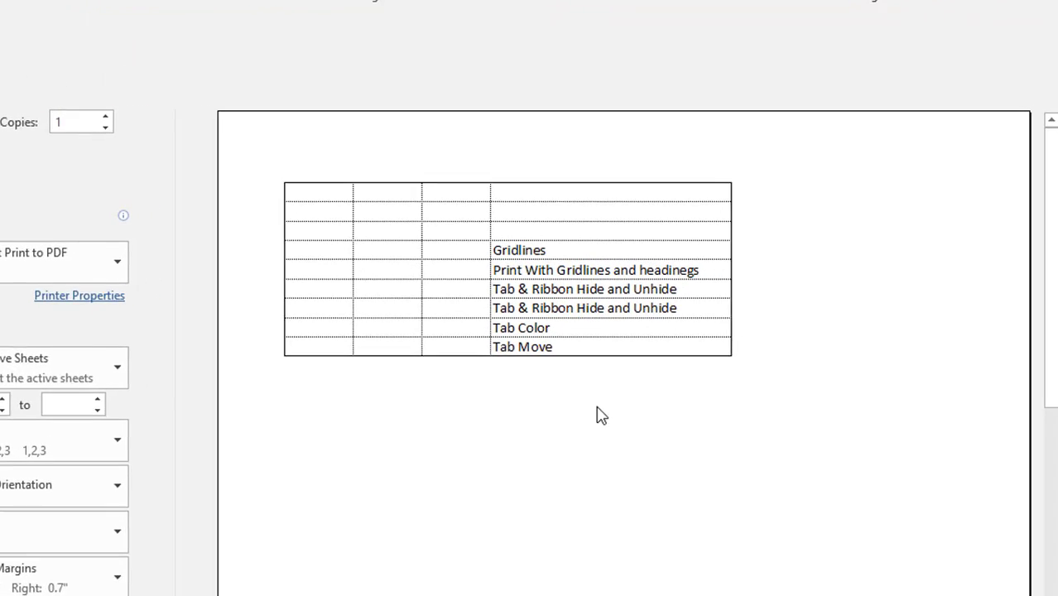
{"action": "key", "text": "Escape"}
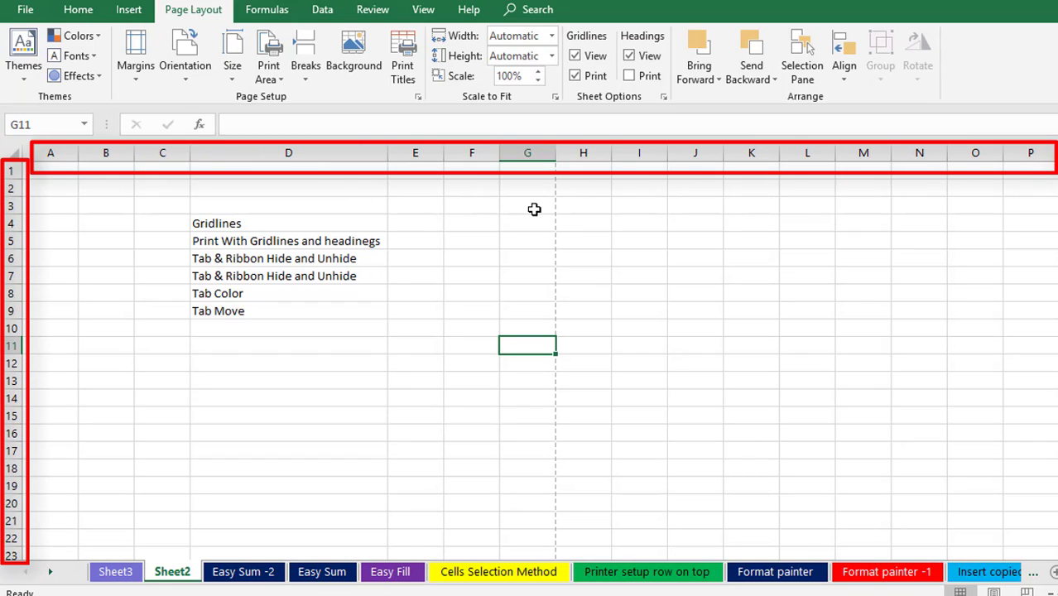
Step: Set Sheet2 to print row and column headings without gridlines, and check it in the print preview
{"action": "left_click", "coordinate": [575, 75]}
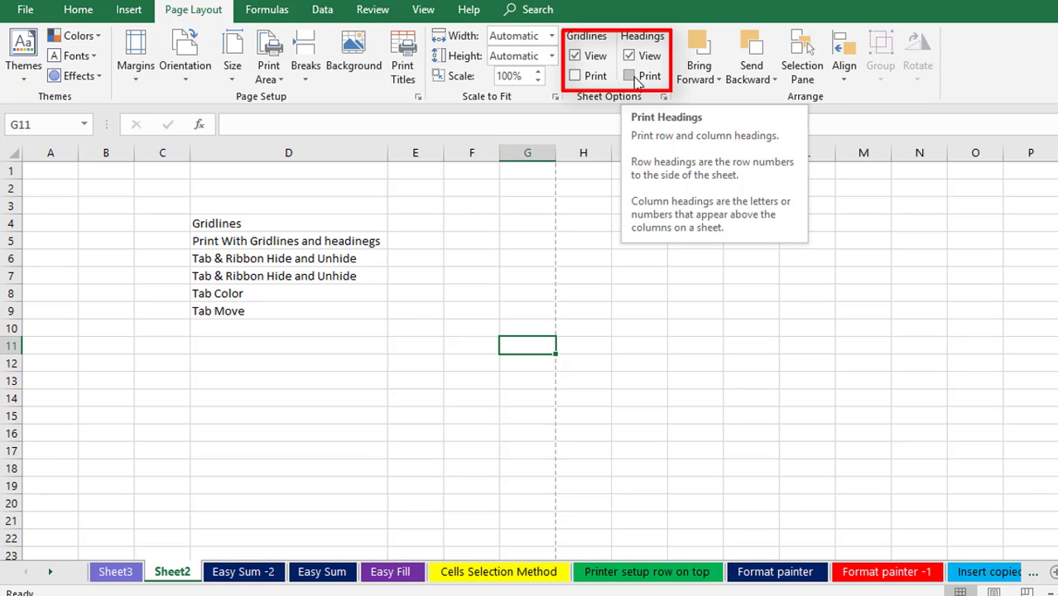
{"action": "left_click", "coordinate": [633, 76]}
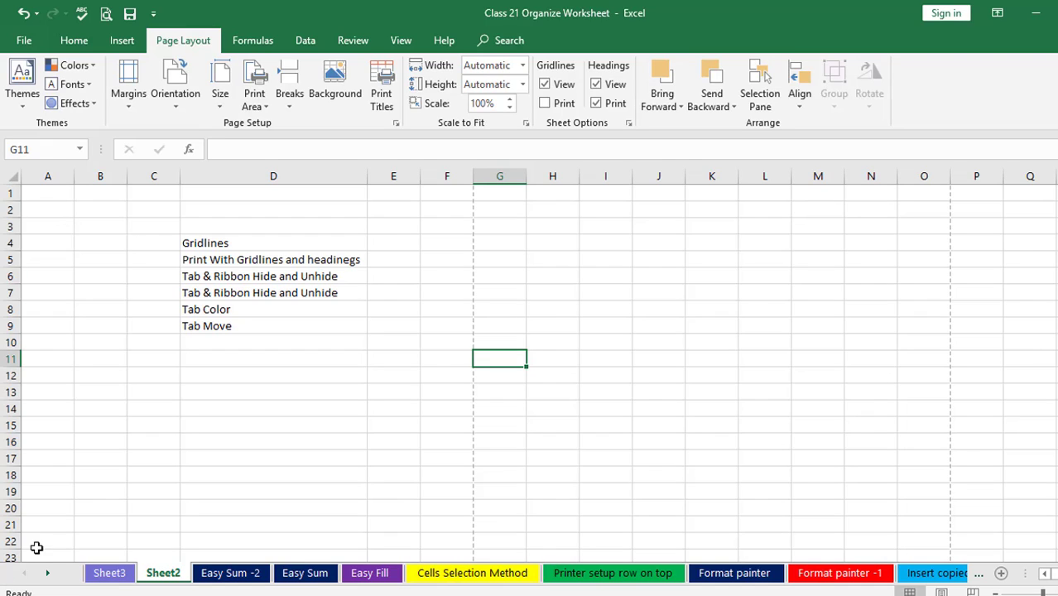
{"action": "left_click", "coordinate": [106, 16]}
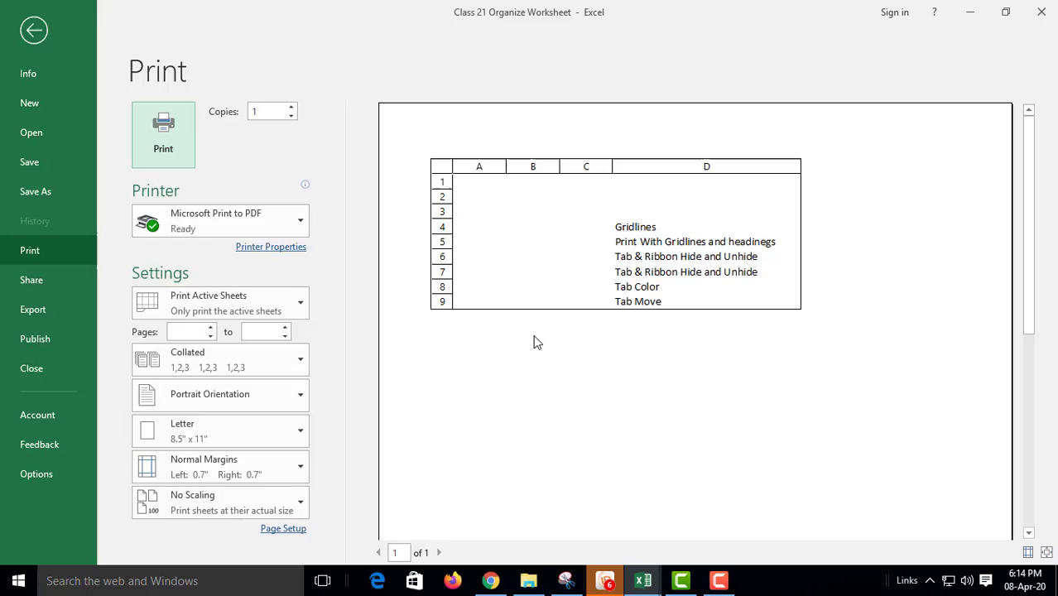
{"action": "key", "text": "Escape"}
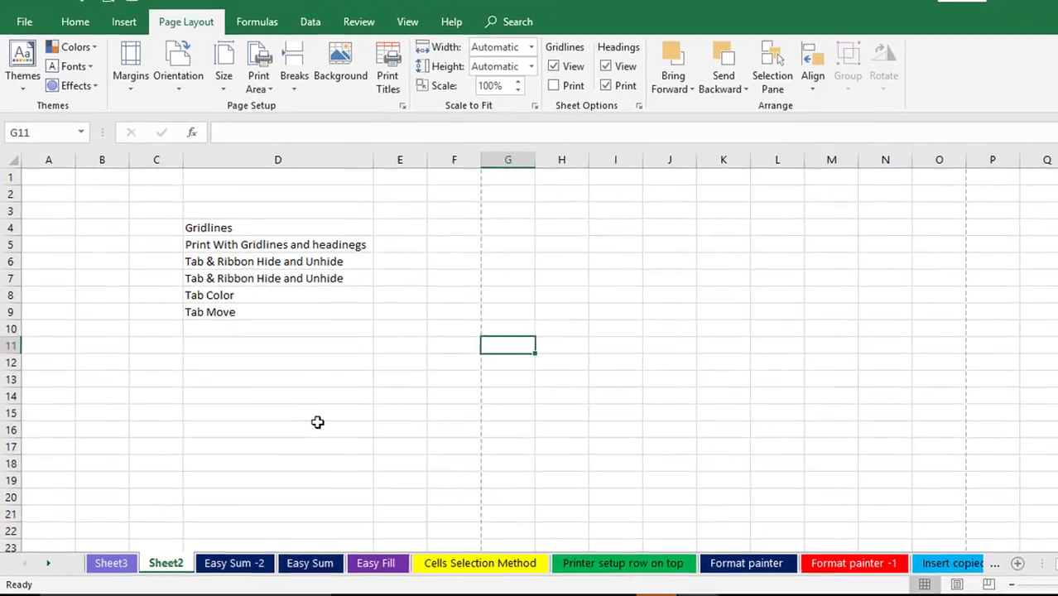
{"action": "left_click", "coordinate": [296, 414]}
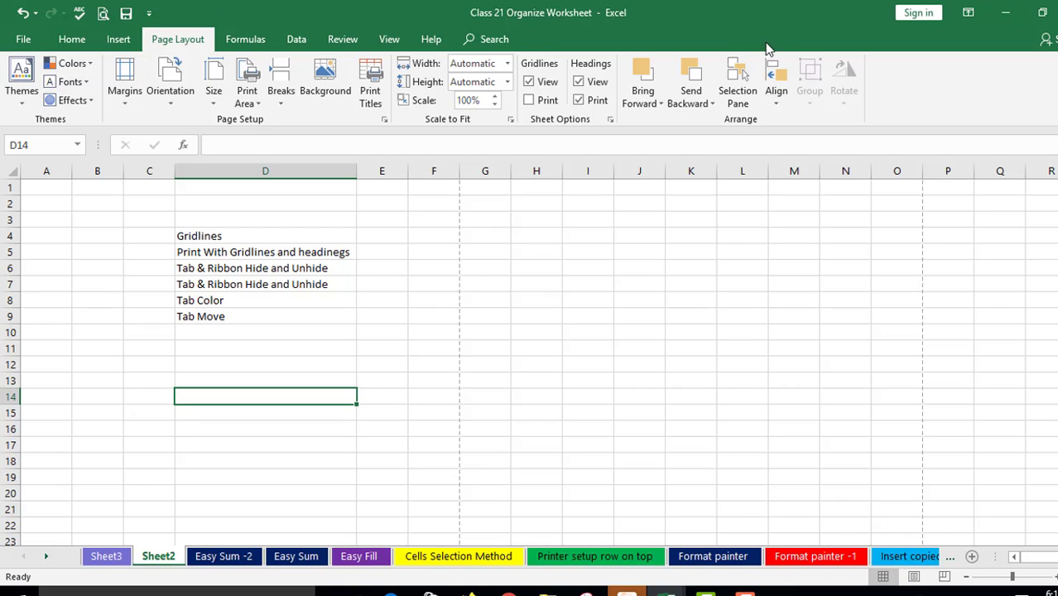
Step: Auto-hide the whole ribbon and restore it with the Show Tabs and Commands display option
{"action": "left_click", "coordinate": [977, 13]}
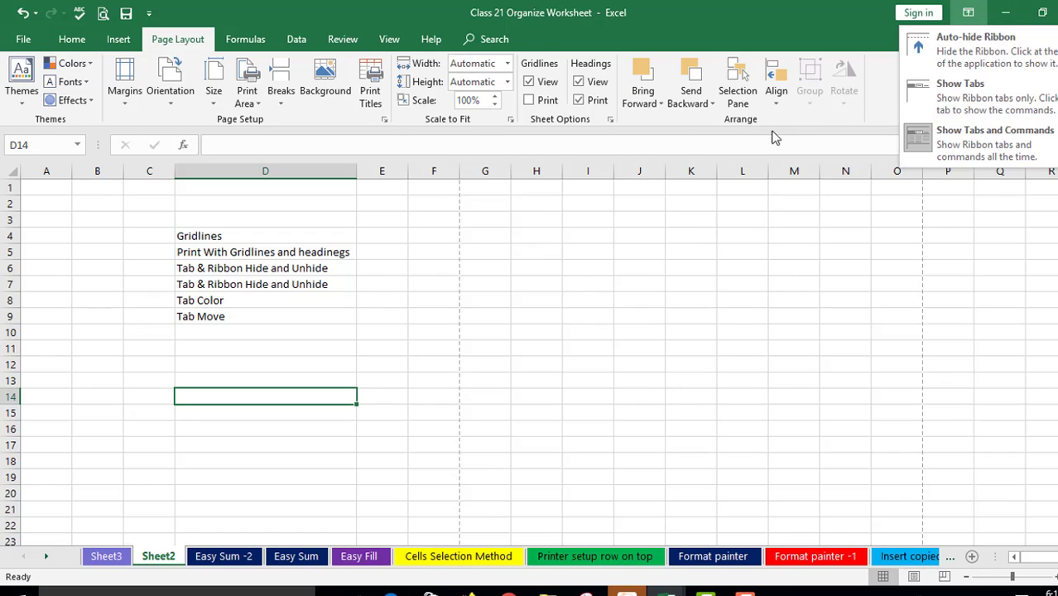
{"action": "left_click", "coordinate": [976, 46]}
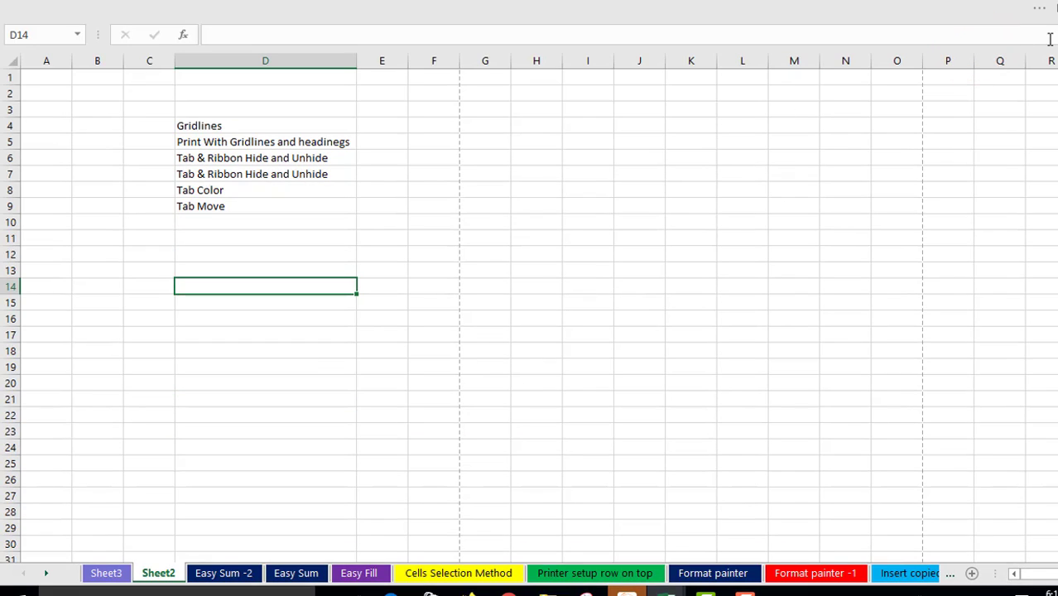
{"action": "left_click", "coordinate": [1055, 16]}
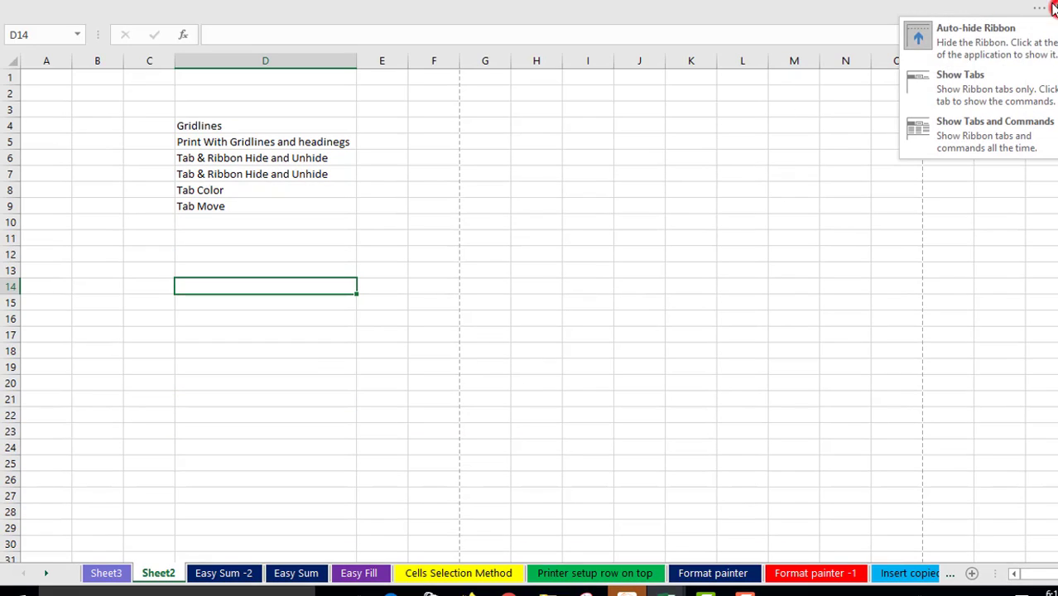
{"action": "left_click", "coordinate": [979, 39]}
{"action": "left_click", "coordinate": [1053, 10]}
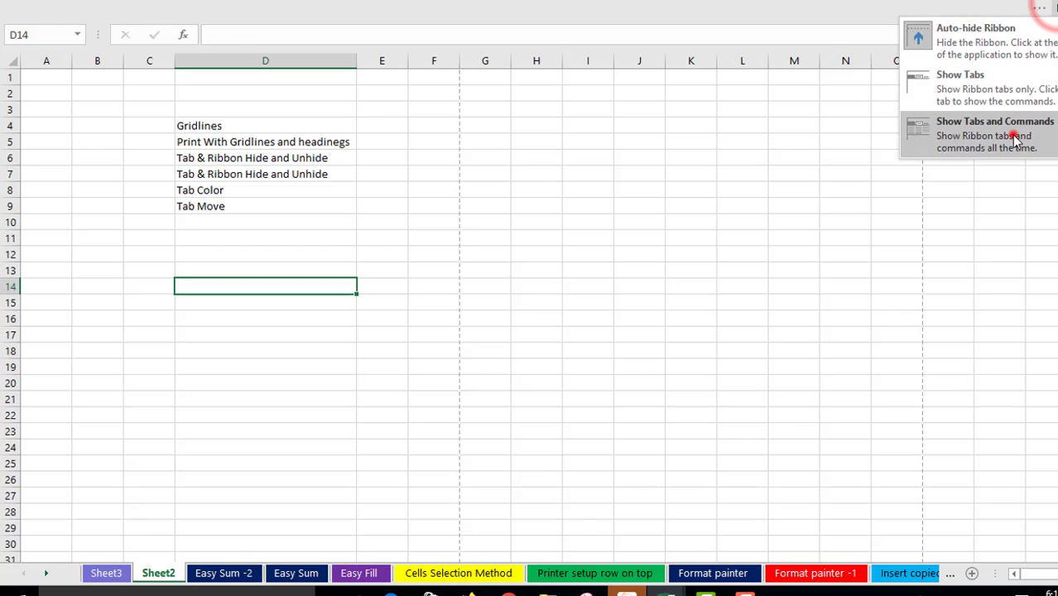
{"action": "left_click", "coordinate": [958, 135]}
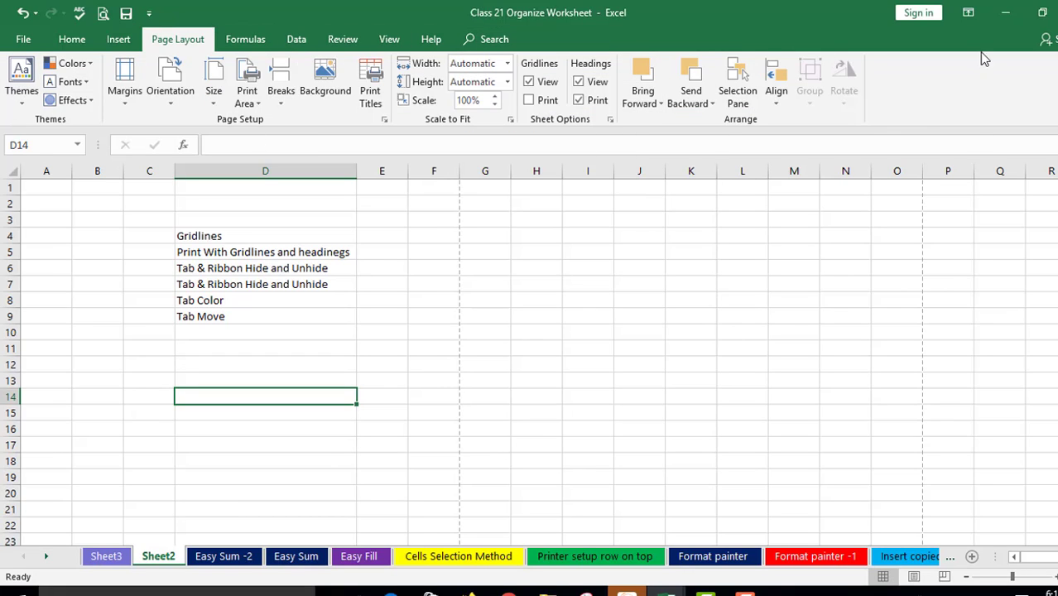
Step: Set the ribbon display to Show Tabs and apply all borders to the topic list in D4:D9 of Sheet2
{"action": "left_click", "coordinate": [969, 14]}
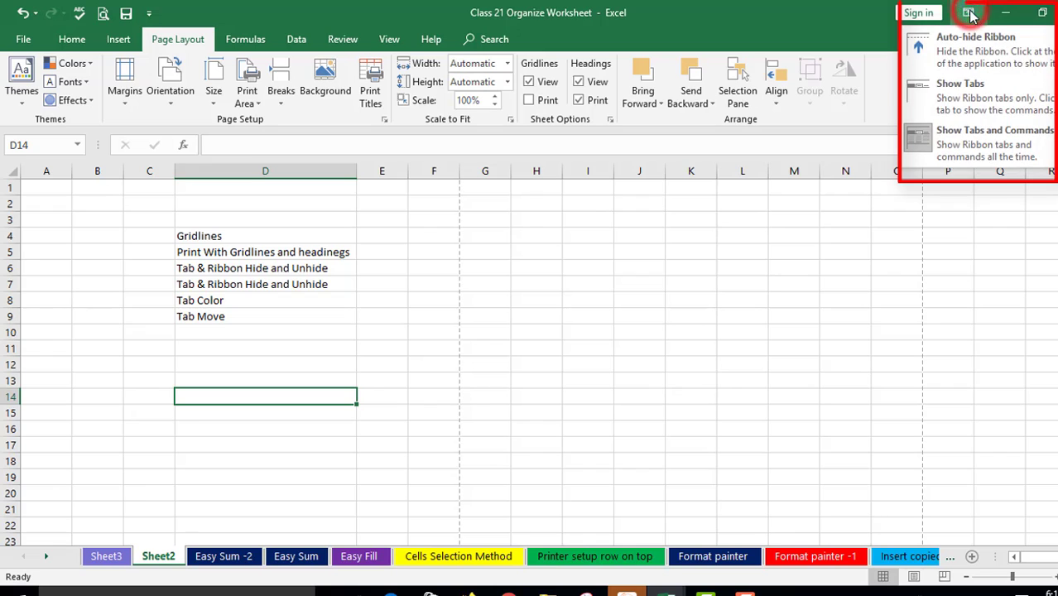
{"action": "left_click", "coordinate": [971, 106]}
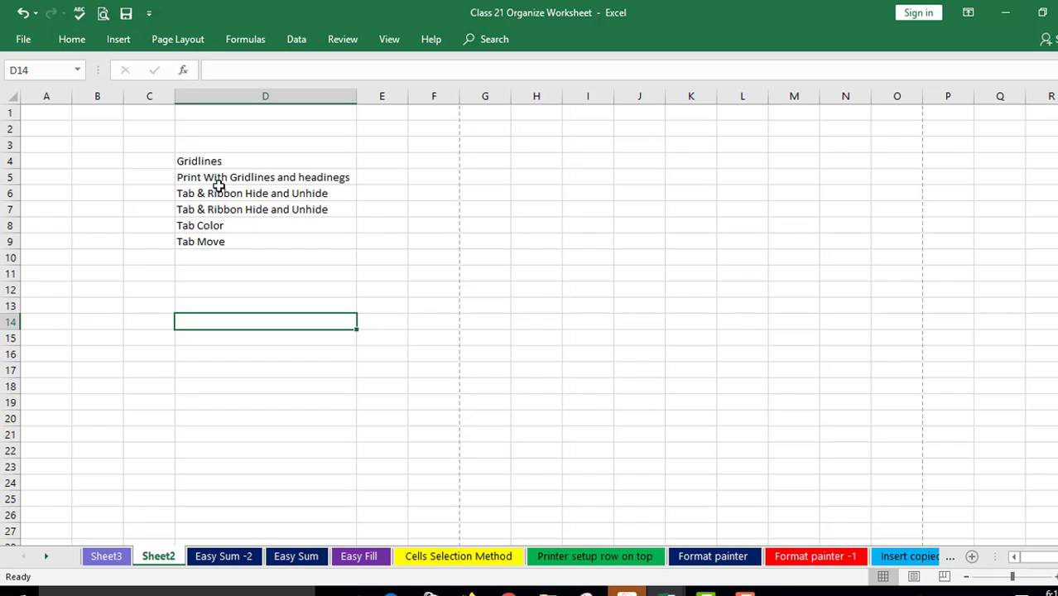
{"action": "left_click_drag", "start_coordinate": [213, 160], "coordinate": [267, 250]}
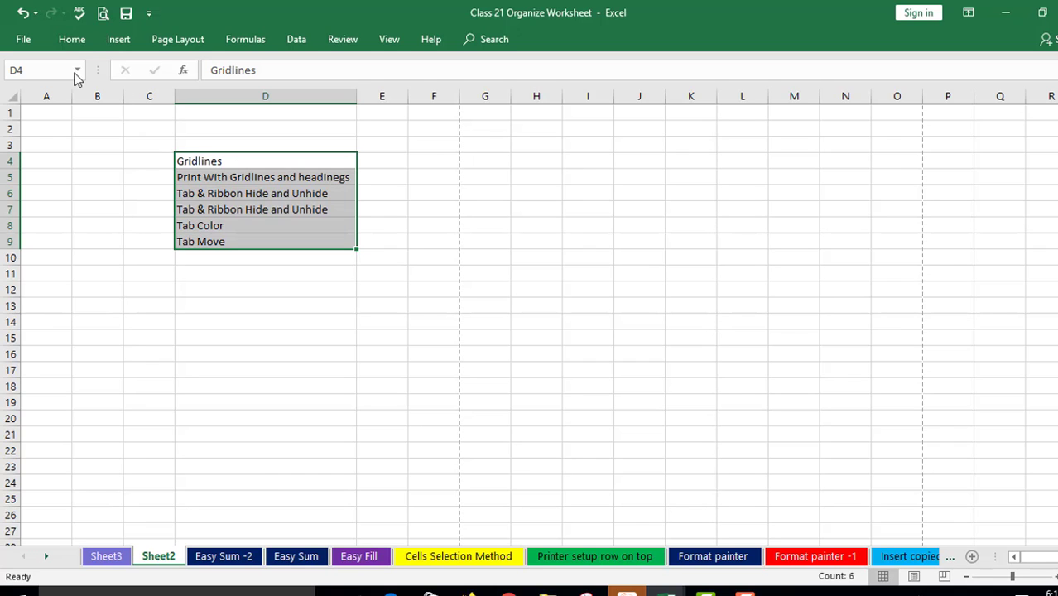
{"action": "left_click", "coordinate": [72, 39]}
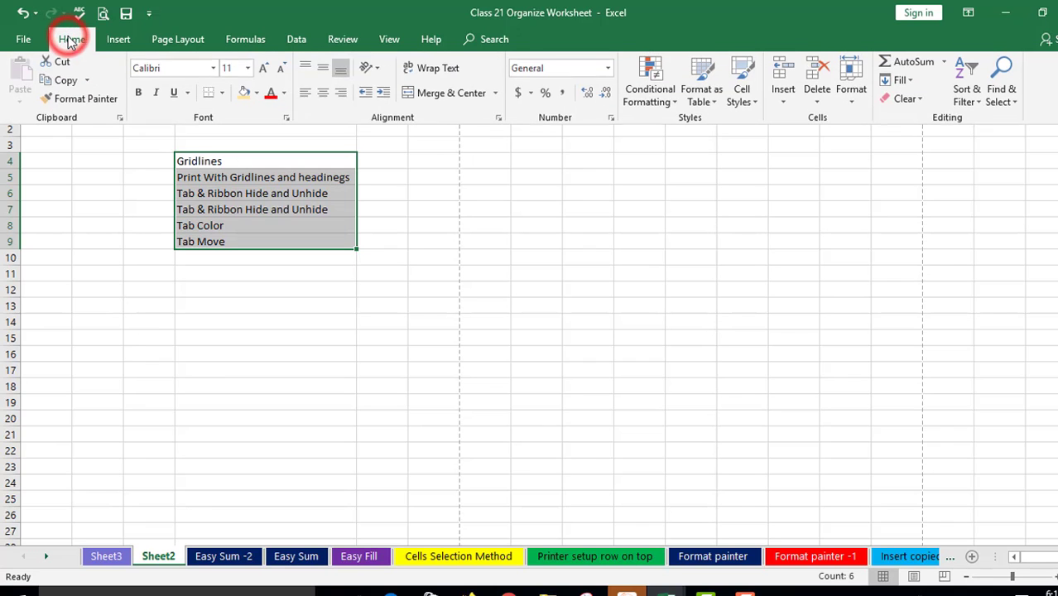
{"action": "left_click", "coordinate": [222, 95]}
{"action": "left_click", "coordinate": [214, 228]}
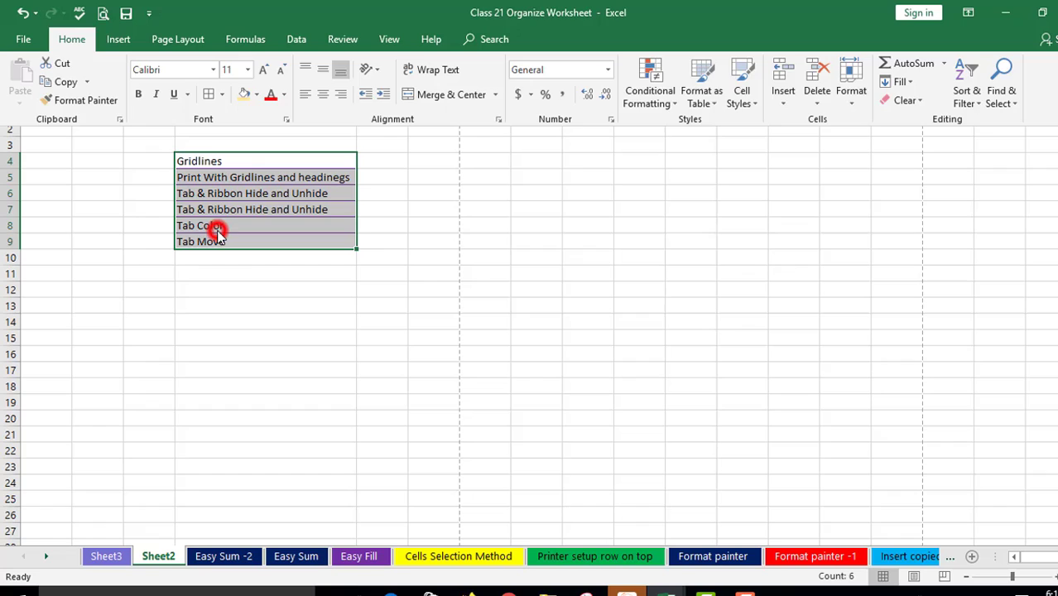
{"action": "left_click", "coordinate": [294, 354]}
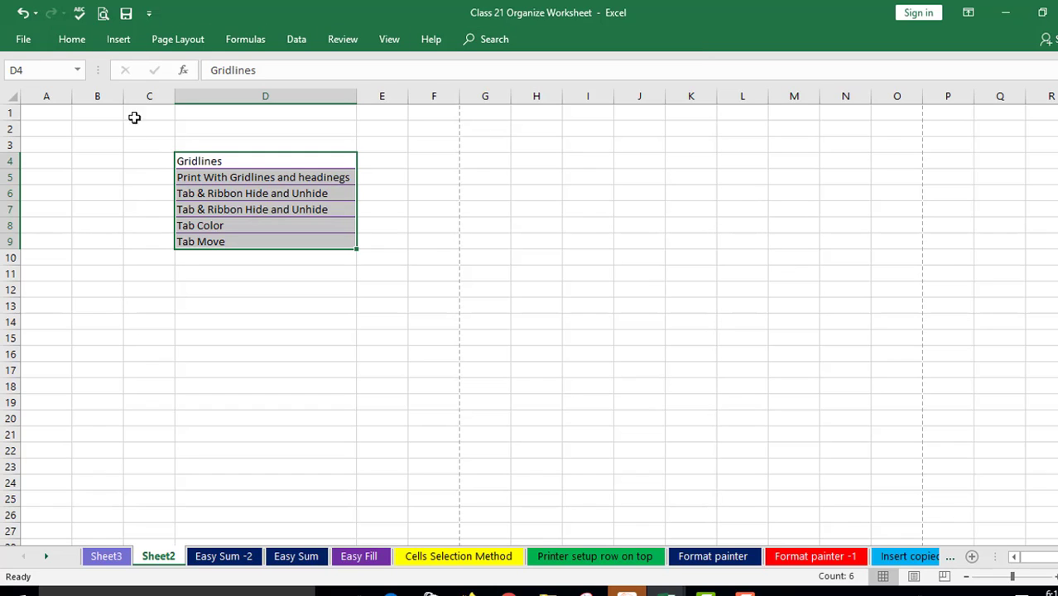
Step: Briefly reveal the Home commands from the collapsed ribbon and set the ribbon display to Show Tabs and Commands
{"action": "left_click", "coordinate": [71, 39]}
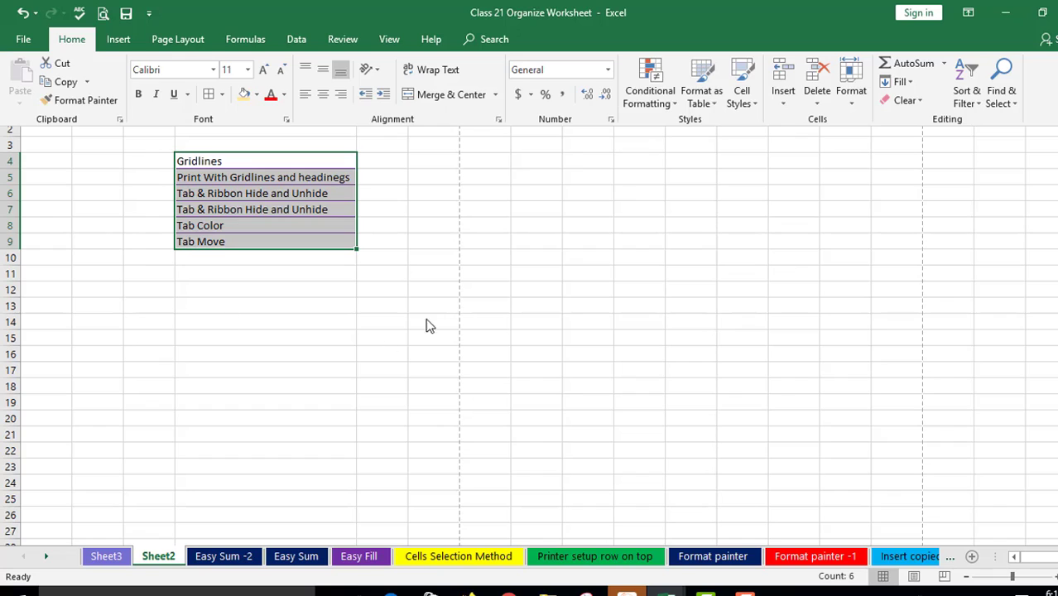
{"action": "left_click", "coordinate": [437, 296]}
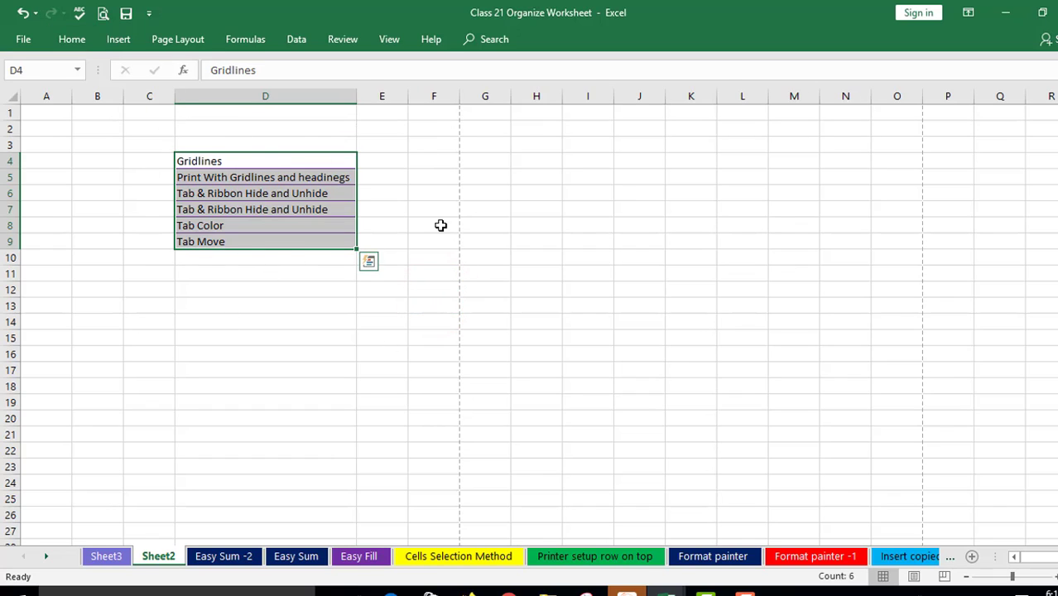
{"action": "left_click", "coordinate": [968, 12]}
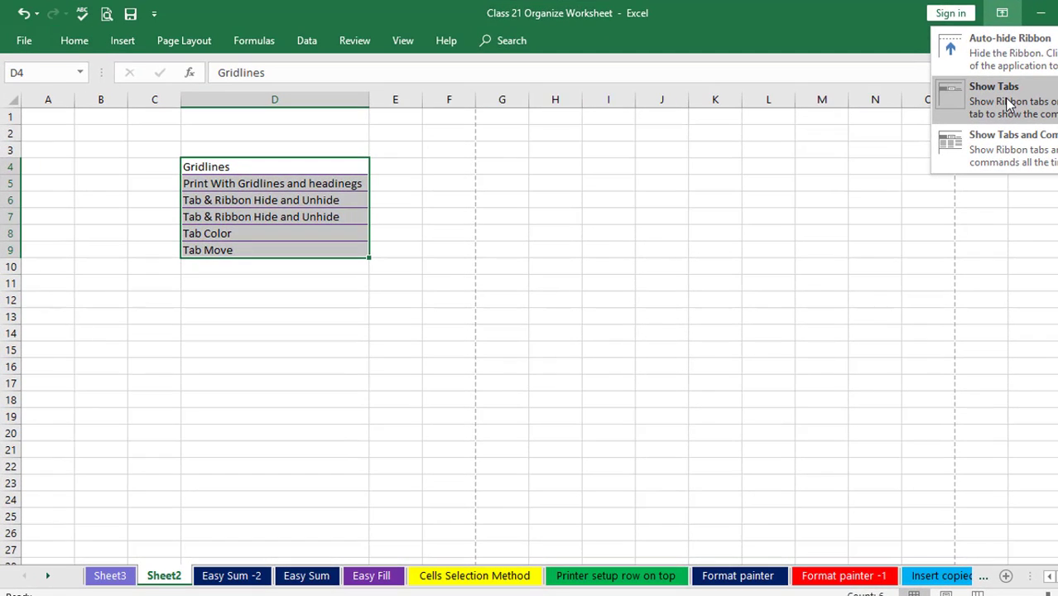
{"action": "left_click", "coordinate": [1016, 148]}
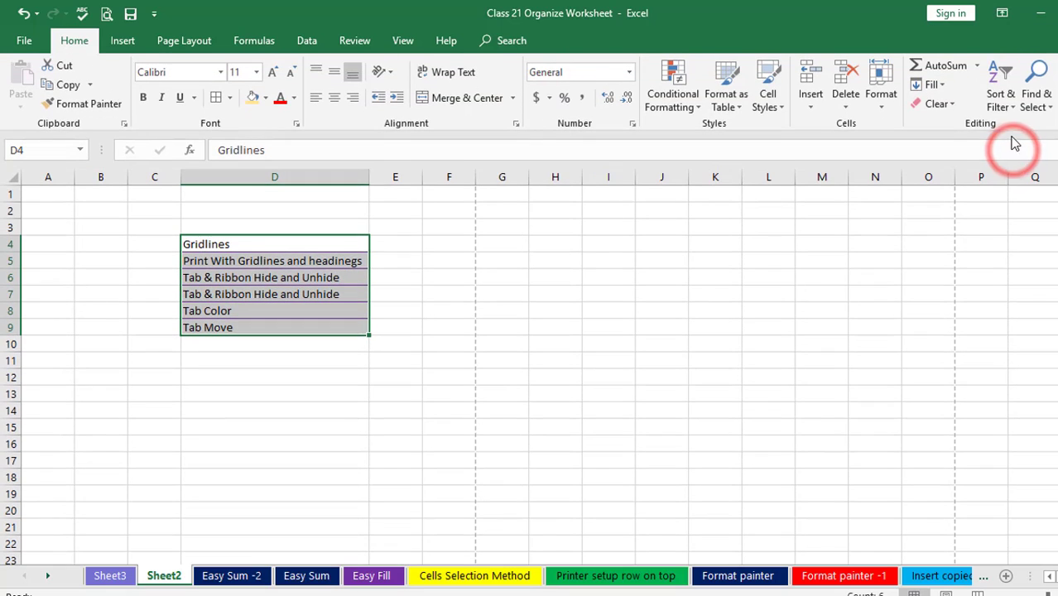
Step: Set the ribbon display to Show Tabs and temporarily reveal the Insert commands twice, dismissing them each time
{"action": "left_click", "coordinate": [1003, 14]}
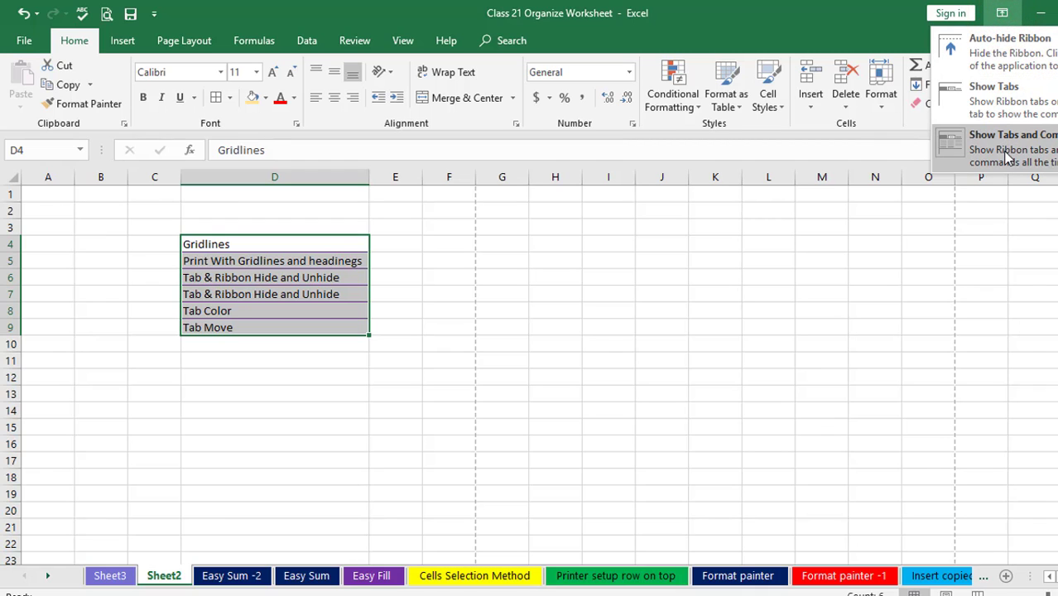
{"action": "left_click", "coordinate": [999, 121]}
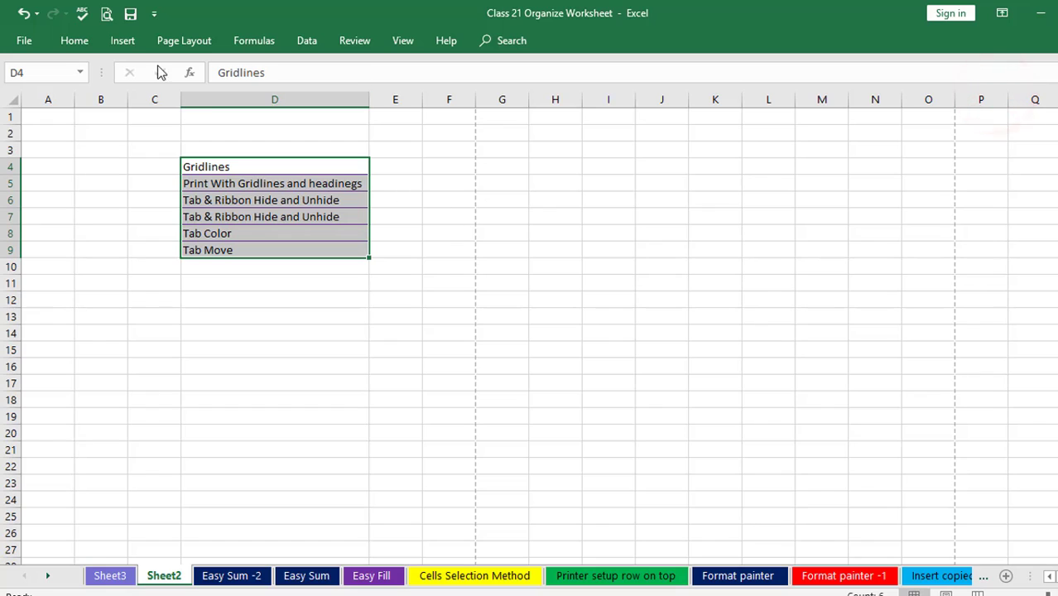
{"action": "left_click", "coordinate": [122, 41]}
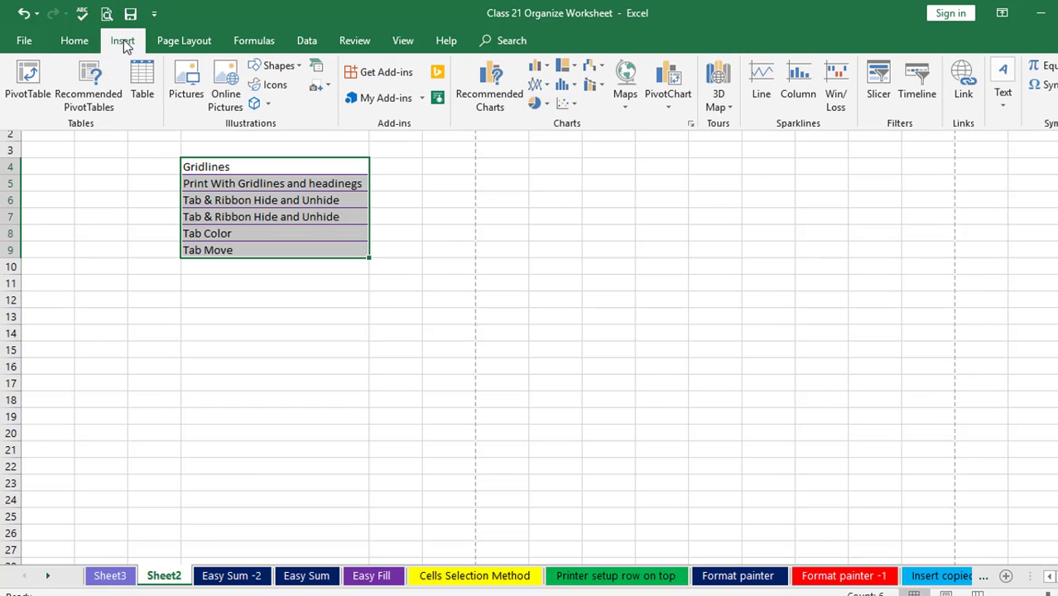
{"action": "left_click", "coordinate": [164, 211]}
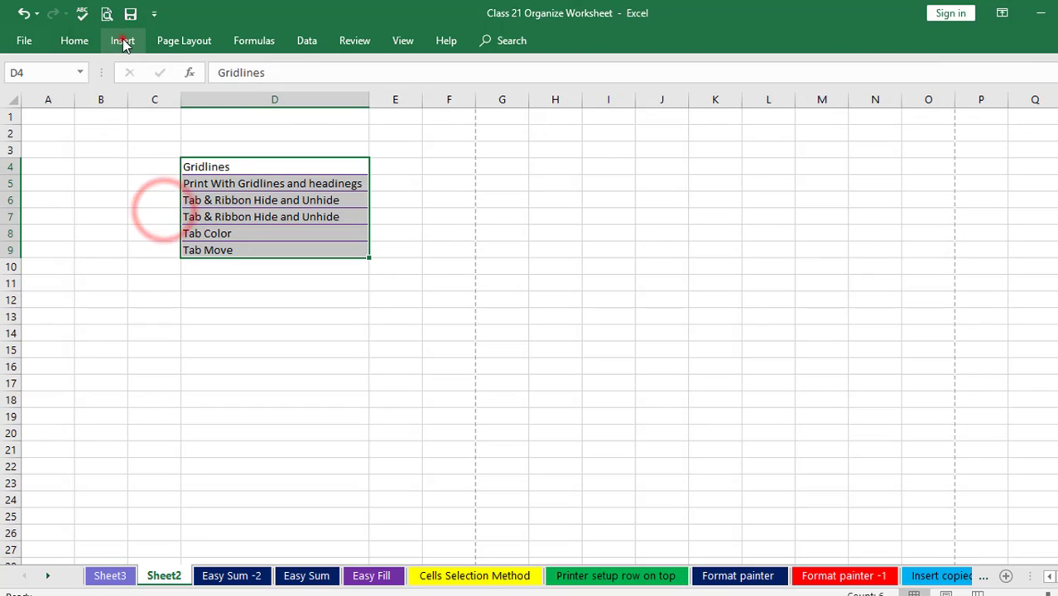
{"action": "left_click", "coordinate": [122, 41]}
{"action": "left_click", "coordinate": [172, 231]}
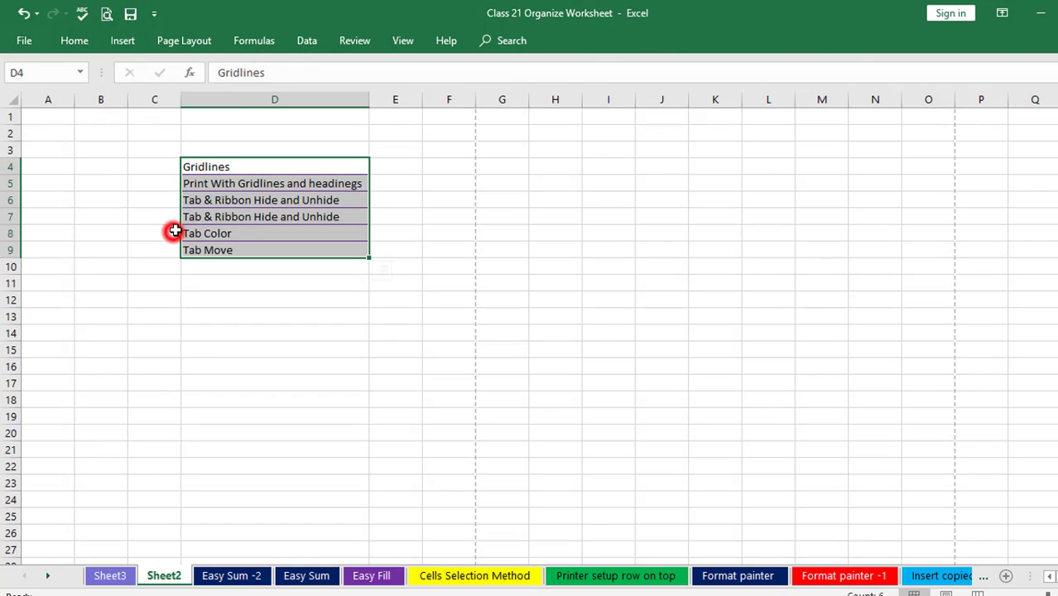
Step: Pin the collapsed ribbon open on the Insert commands and select cell F6 in the sheet
{"action": "double_click", "coordinate": [130, 43]}
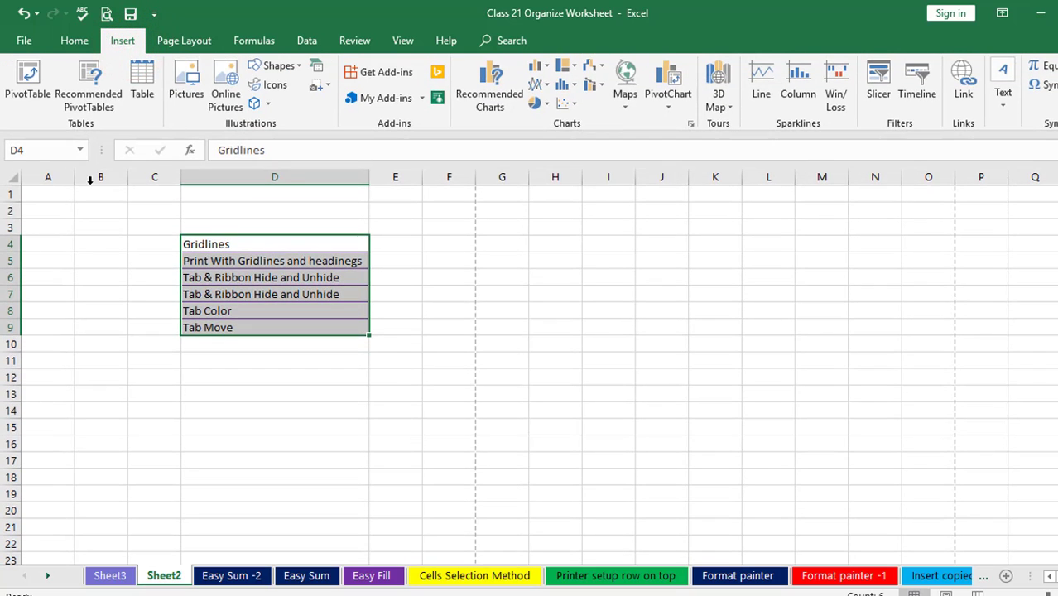
{"action": "left_click", "coordinate": [511, 310]}
{"action": "left_click", "coordinate": [68, 303]}
{"action": "left_click", "coordinate": [424, 276]}
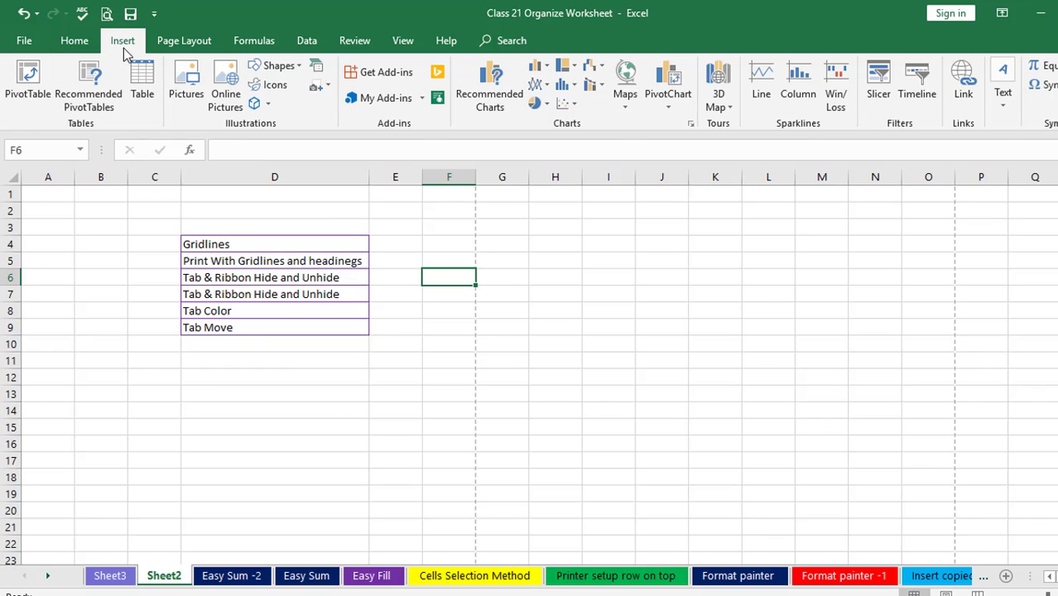
Step: Switch to the Home commands, collapse the ribbon, and briefly reveal those commands with cell C4 selected
{"action": "left_click", "coordinate": [74, 41]}
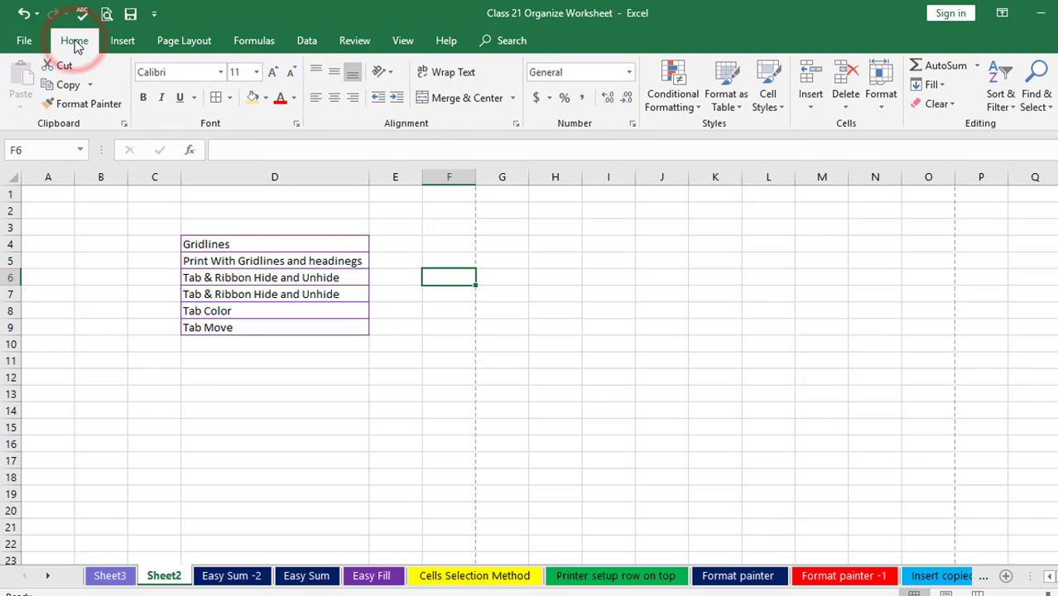
{"action": "double_click", "coordinate": [74, 41]}
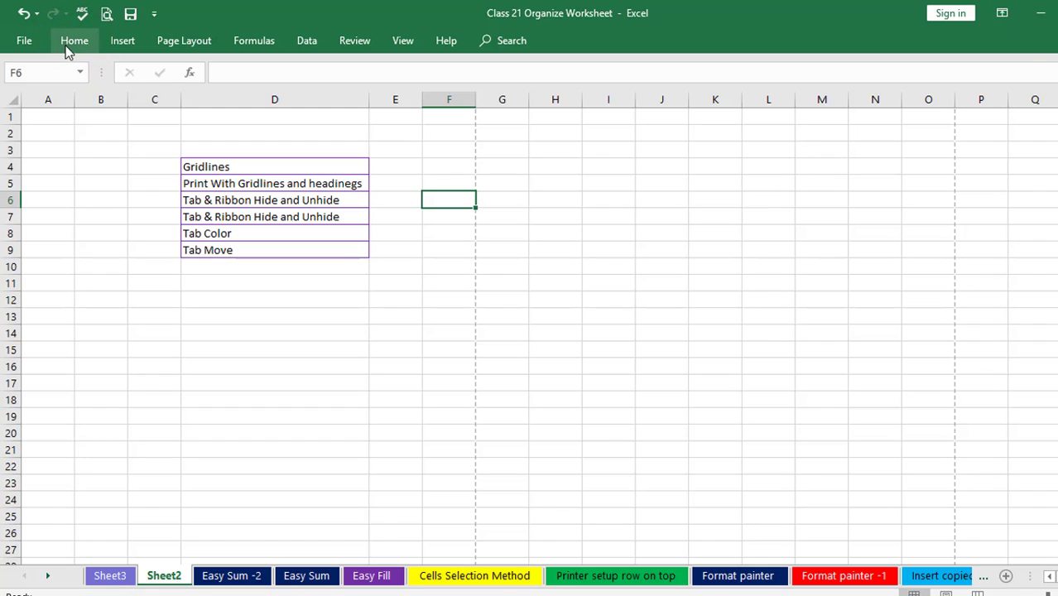
{"action": "left_click", "coordinate": [139, 164]}
{"action": "left_click", "coordinate": [74, 41]}
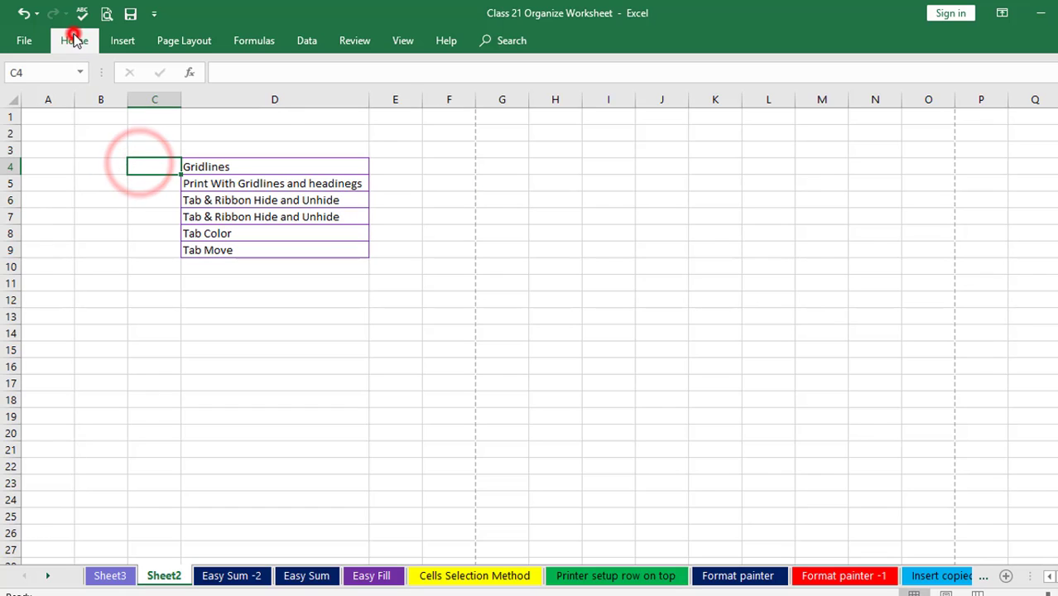
{"action": "left_click", "coordinate": [114, 216]}
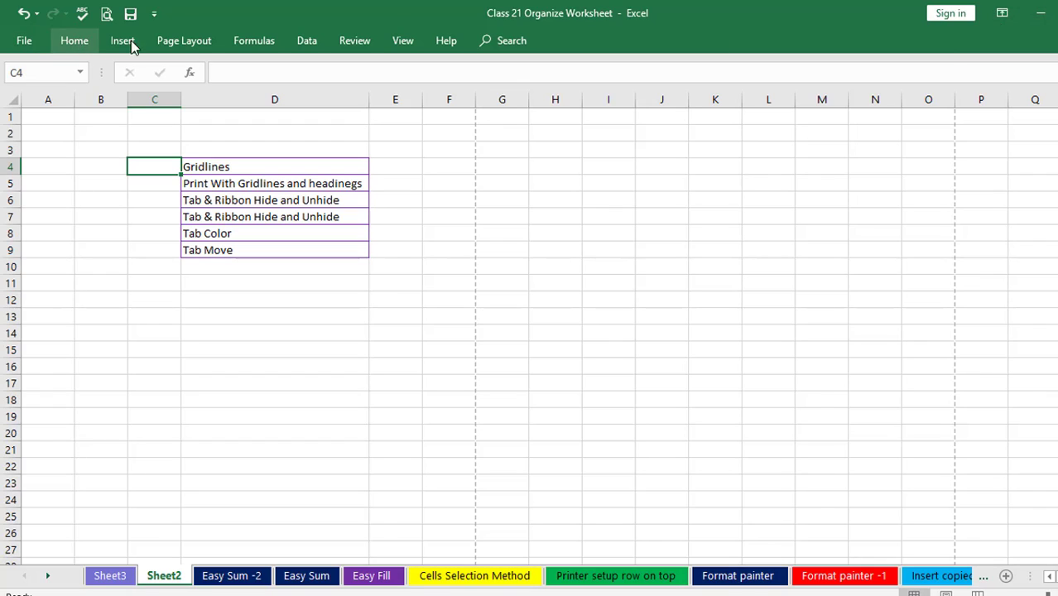
Step: Pin the ribbon open on the Home commands and select cell B7
{"action": "double_click", "coordinate": [76, 41]}
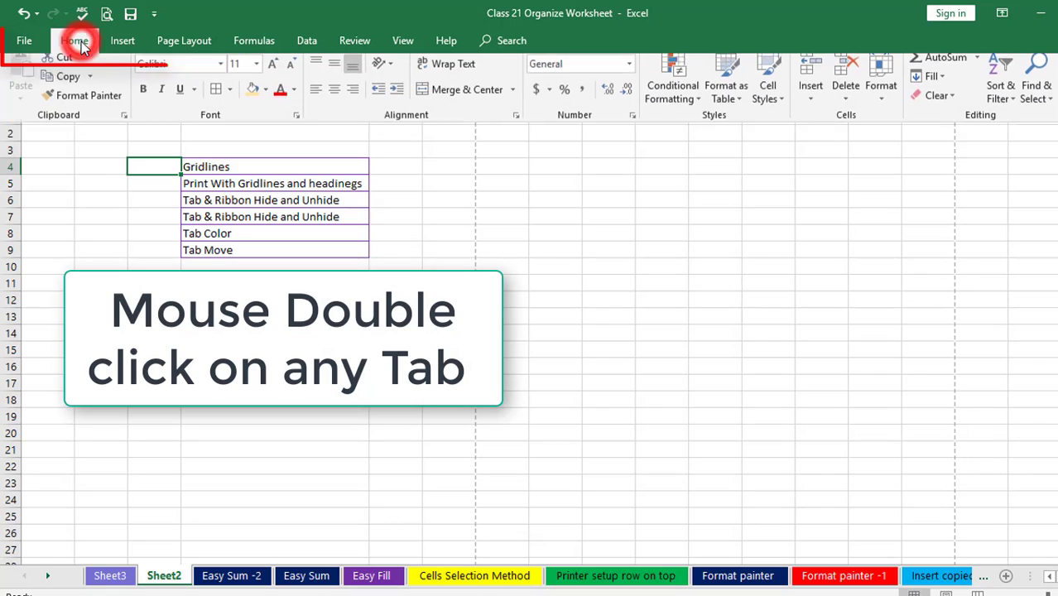
{"action": "left_click", "coordinate": [392, 276]}
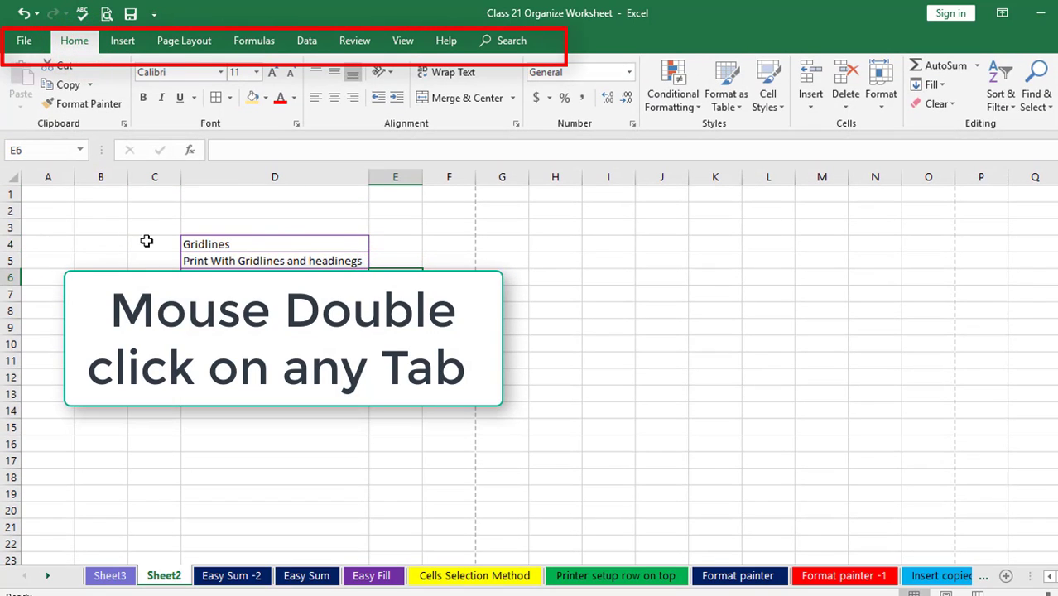
{"action": "left_click", "coordinate": [124, 290]}
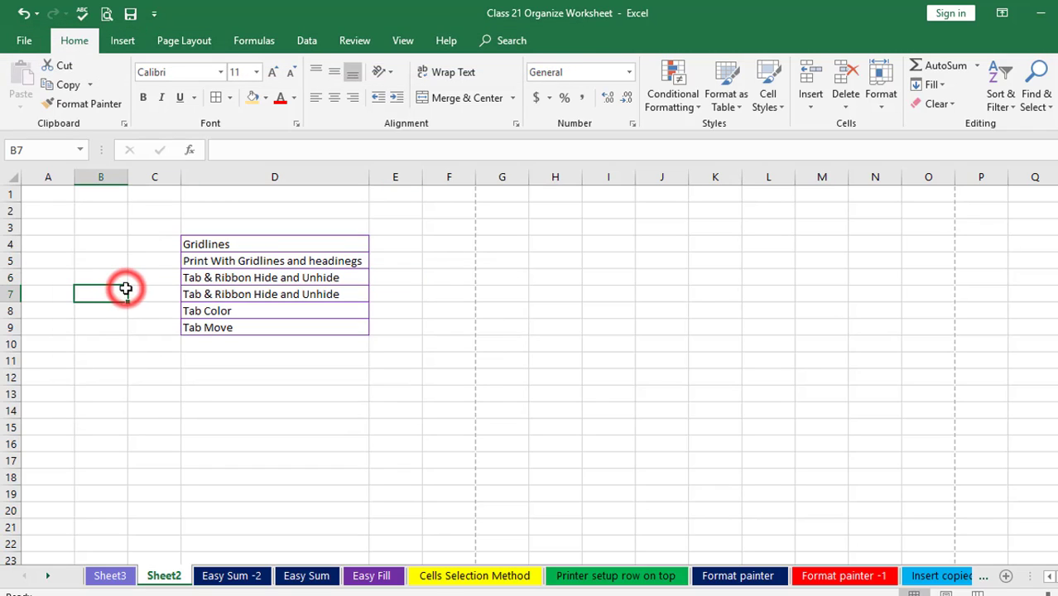
Step: Toggle the ribbon repeatedly between collapsed and expanded, leaving its commands expanded
{"action": "key", "text": "ctrl+F1"}
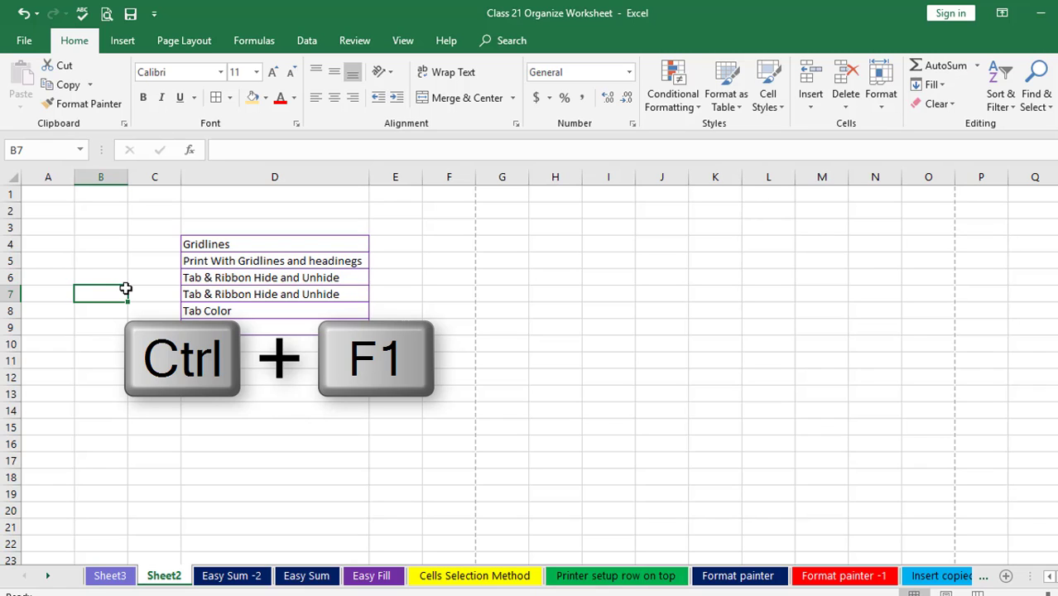
{"action": "key", "text": "ctrl+F1"}
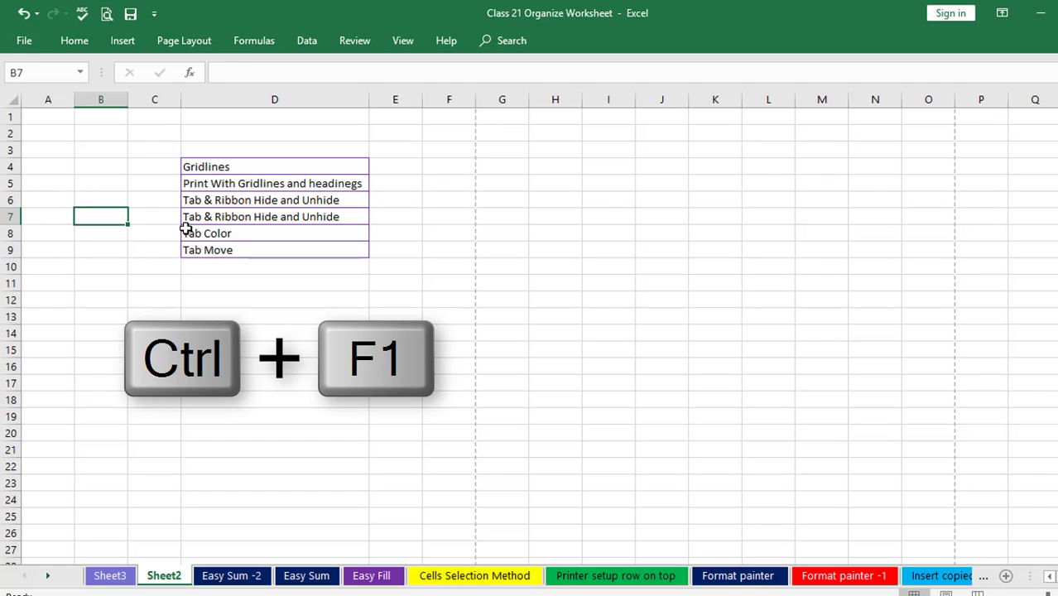
{"action": "key", "text": "ctrl+F1"}
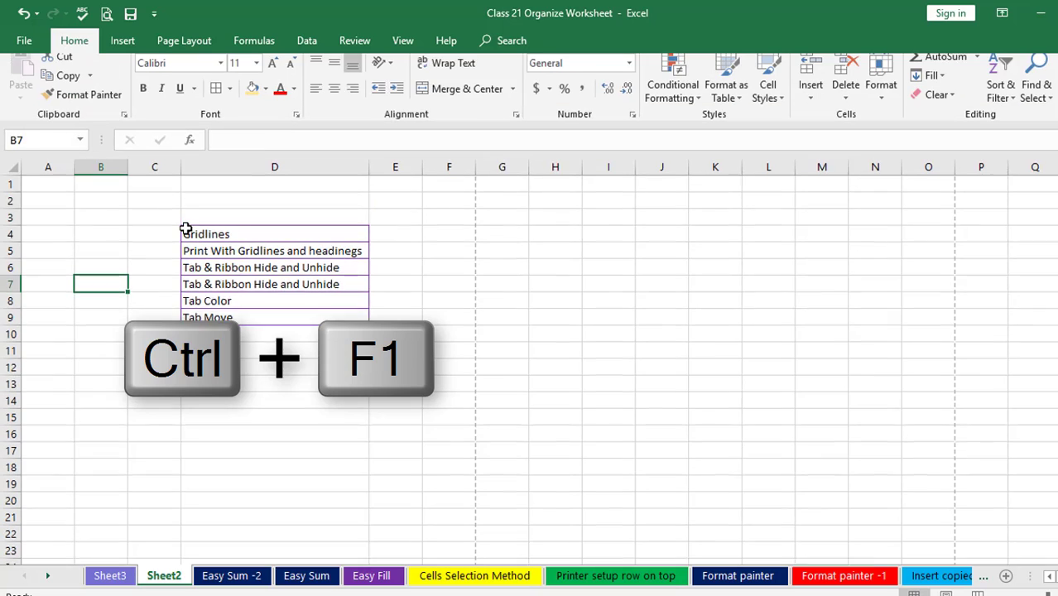
{"action": "key", "text": "ctrl+F1"}
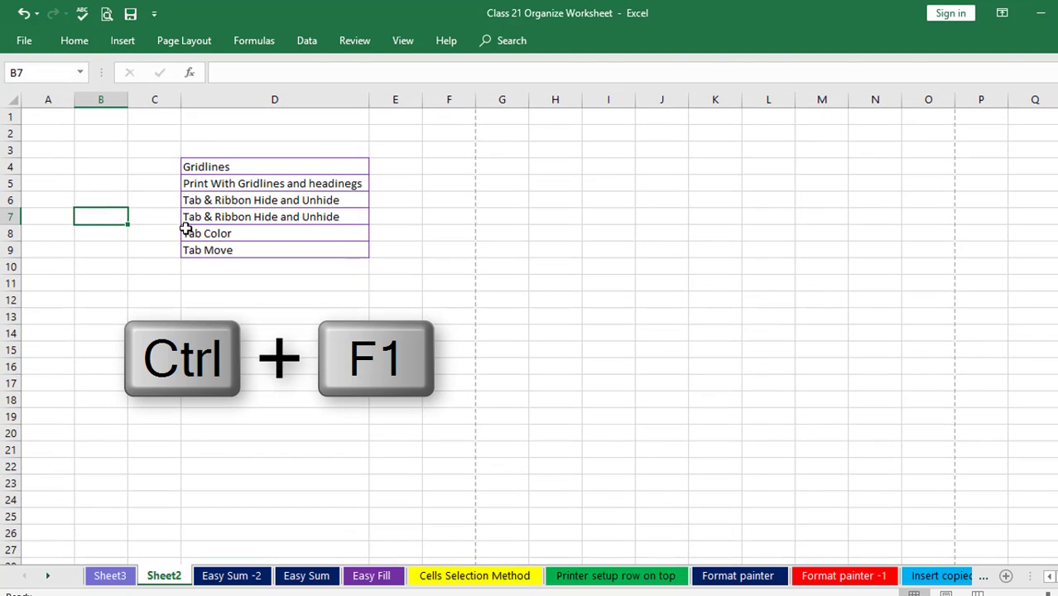
{"action": "key", "text": "ctrl+F1"}
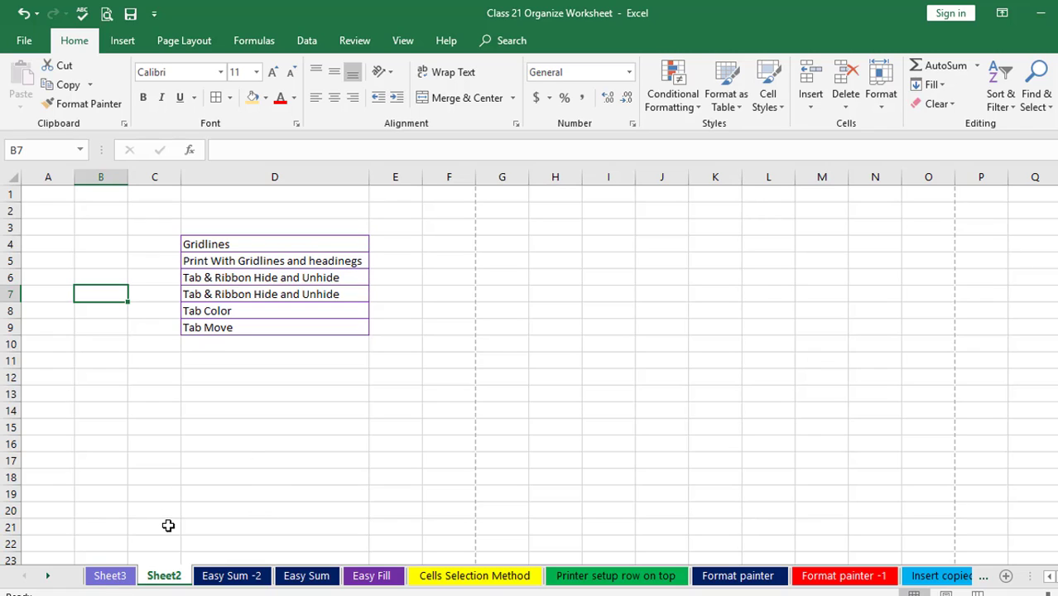
Step: Give the Sheet2 tab a custom red color with RGB values 241, 69, 51
{"action": "right_click", "coordinate": [168, 582]}
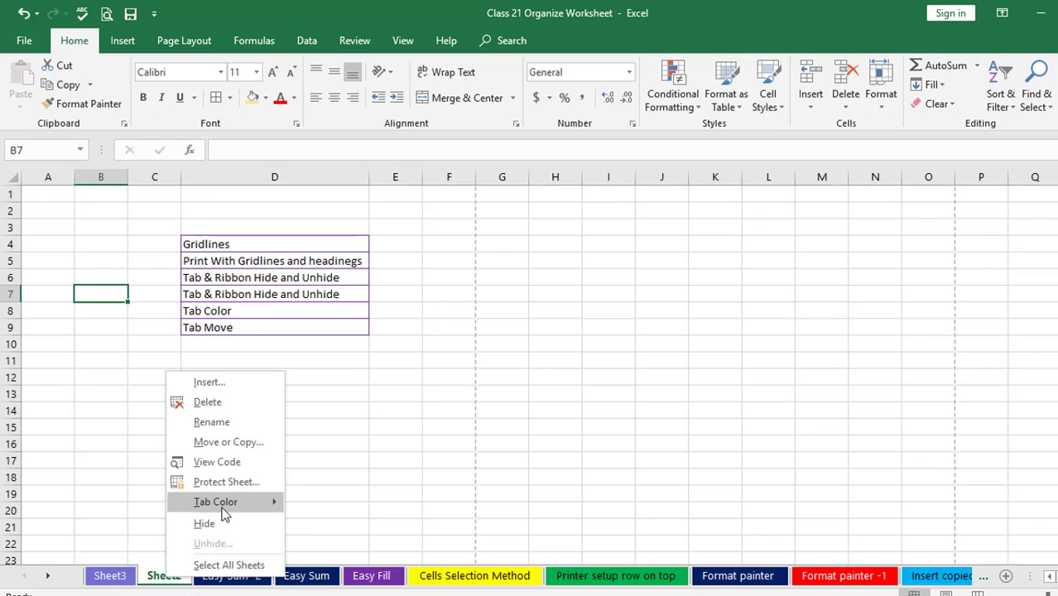
{"action": "mouse_move", "coordinate": [231, 505]}
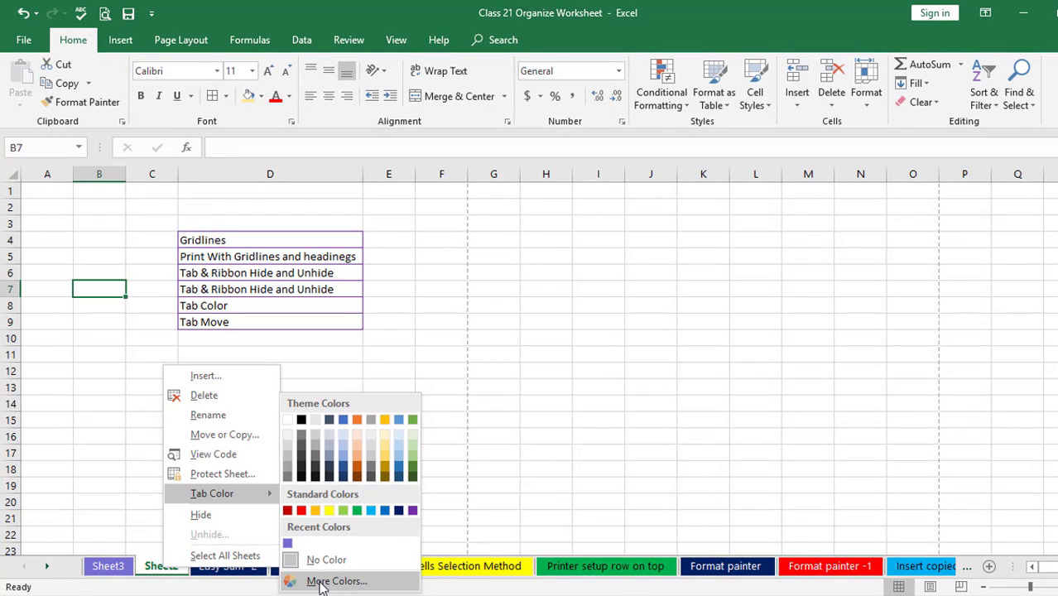
{"action": "left_click", "coordinate": [323, 581]}
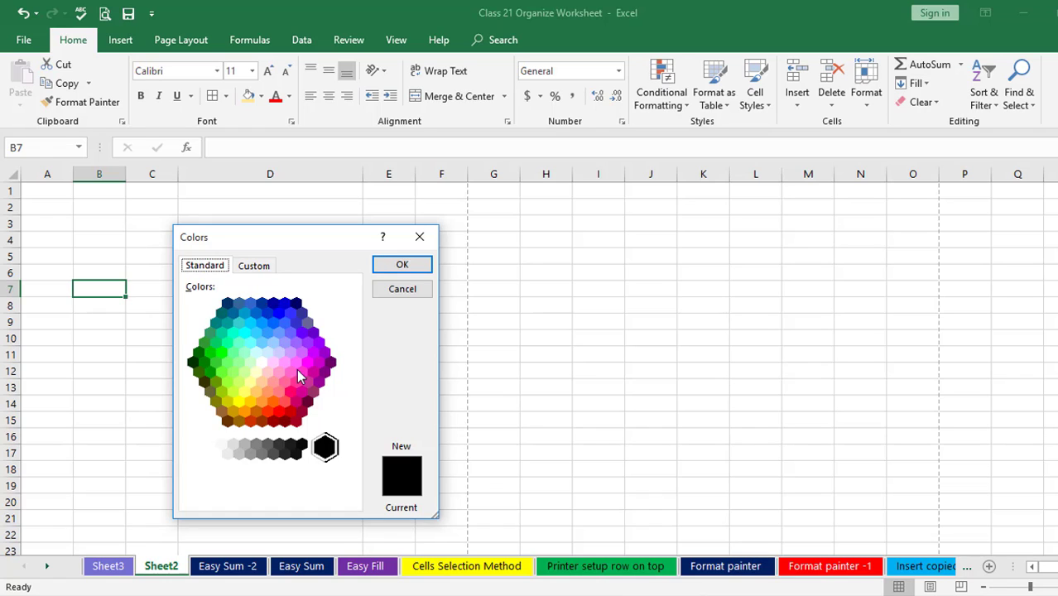
{"action": "left_click", "coordinate": [262, 321]}
{"action": "left_click", "coordinate": [256, 352]}
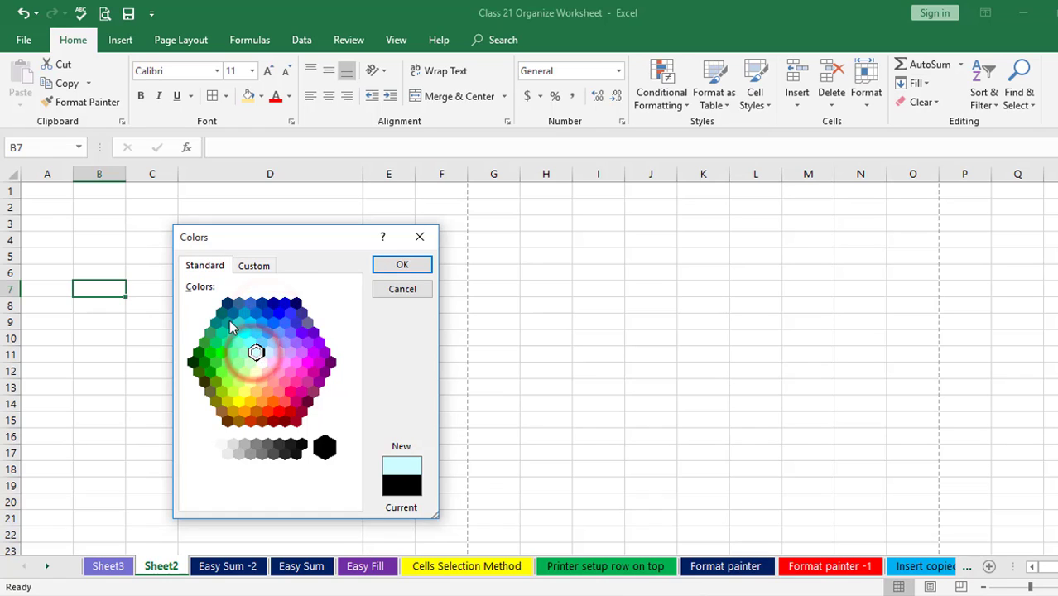
{"action": "left_click", "coordinate": [253, 266]}
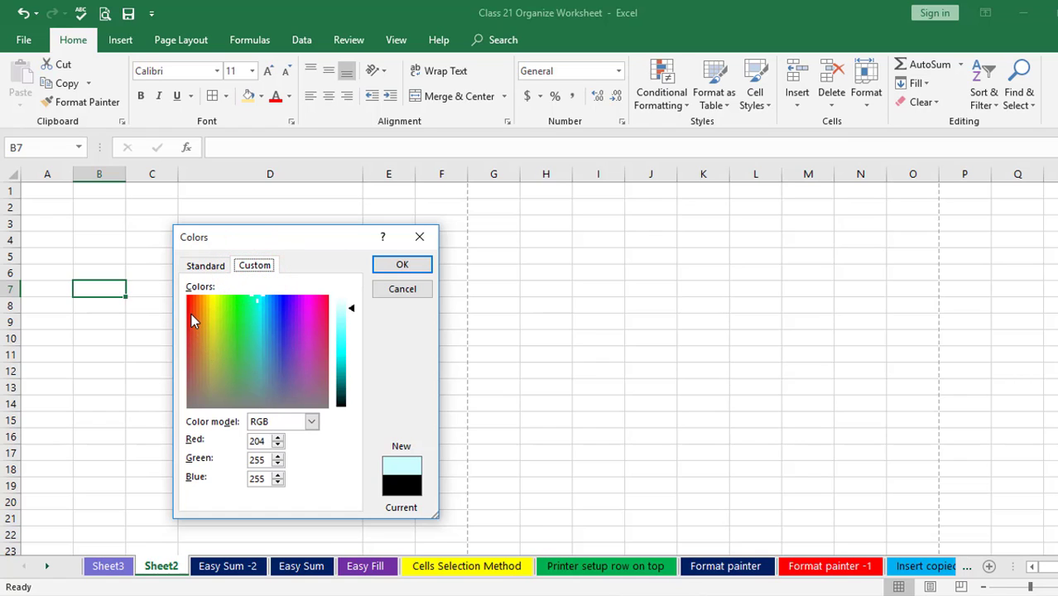
{"action": "left_click", "coordinate": [191, 308]}
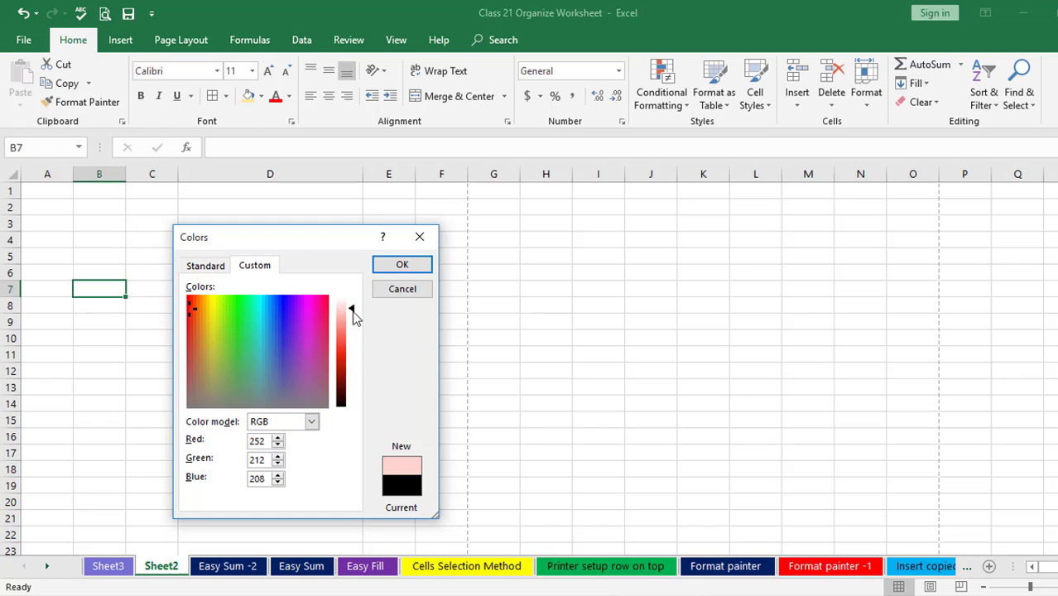
{"action": "left_click", "coordinate": [352, 309]}
{"action": "left_click_drag", "start_coordinate": [352, 313], "coordinate": [367, 343]}
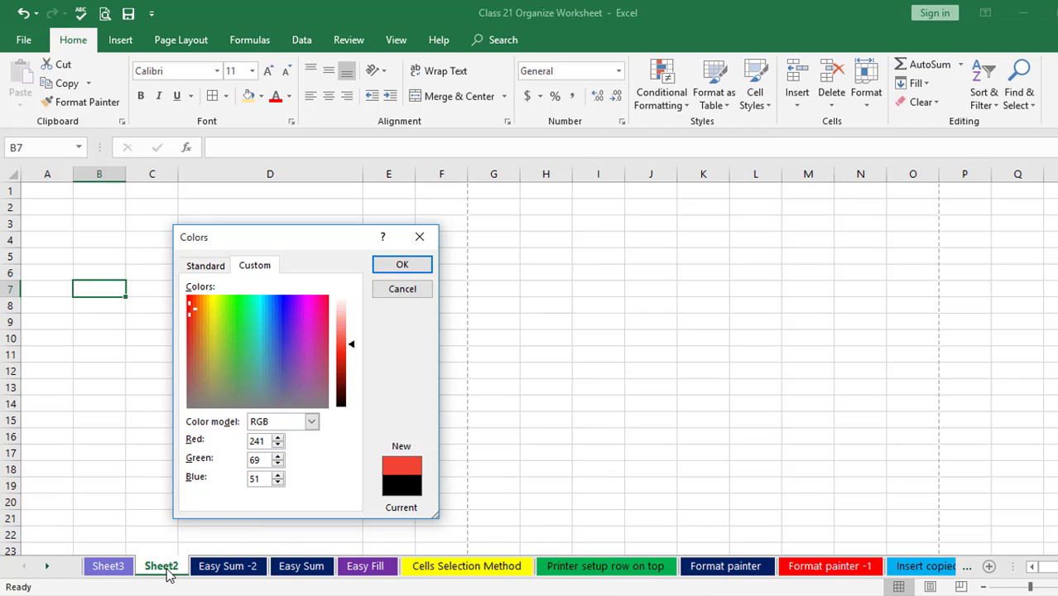
{"action": "left_click", "coordinate": [402, 264]}
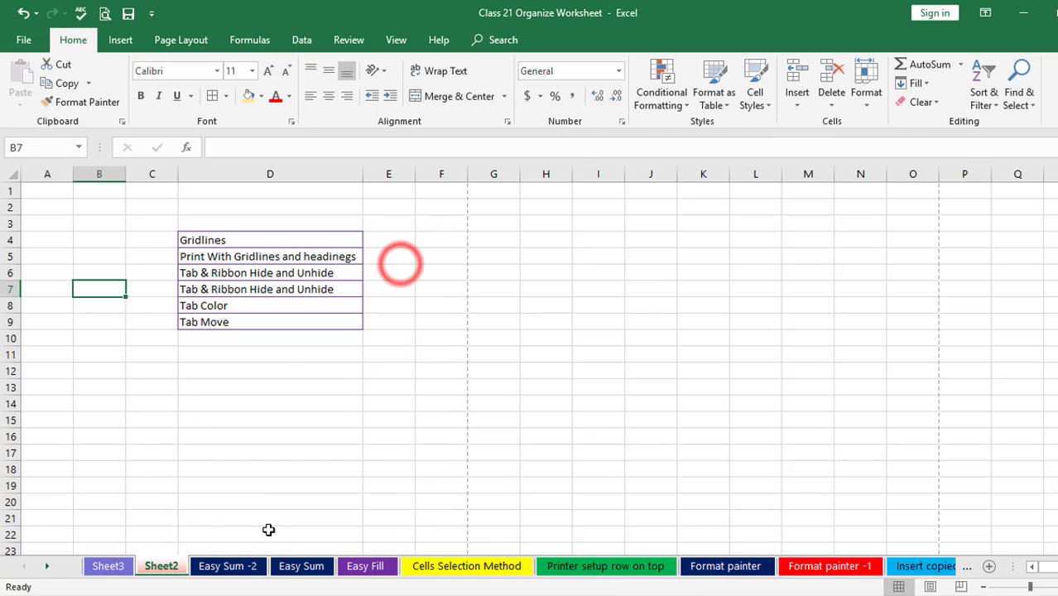
{"action": "left_click", "coordinate": [280, 460]}
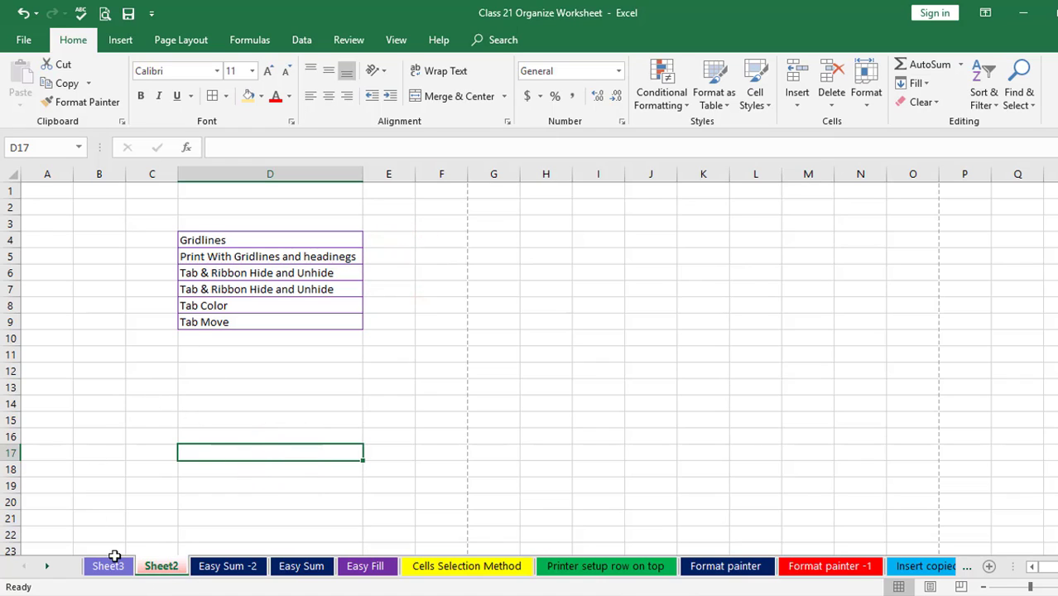
Step: Rename Sheet2 as ABC
{"action": "right_click", "coordinate": [164, 573]}
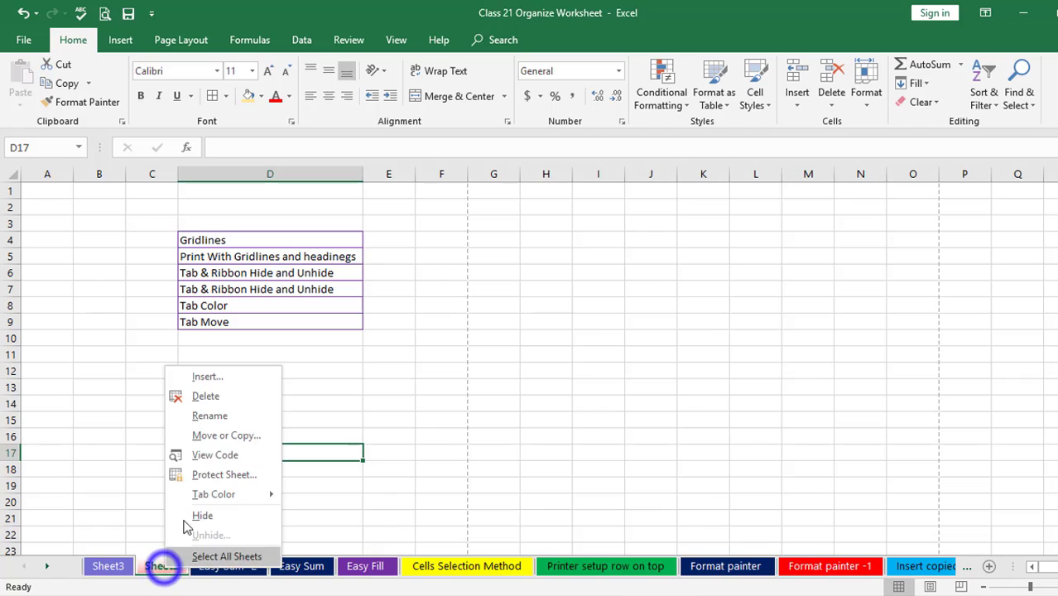
{"action": "left_click", "coordinate": [223, 415]}
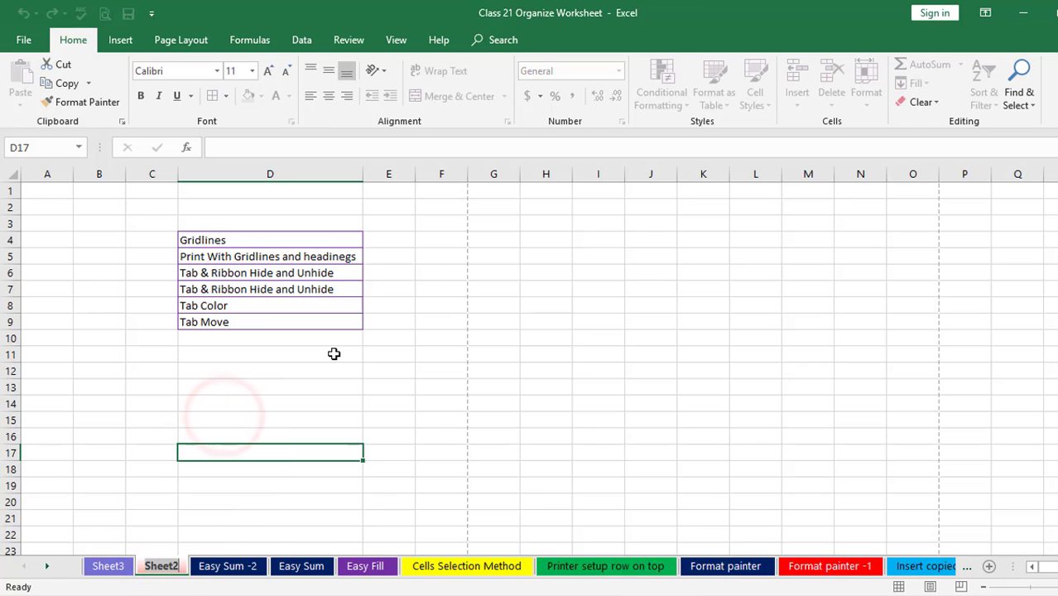
{"action": "type", "text": "ABC"}
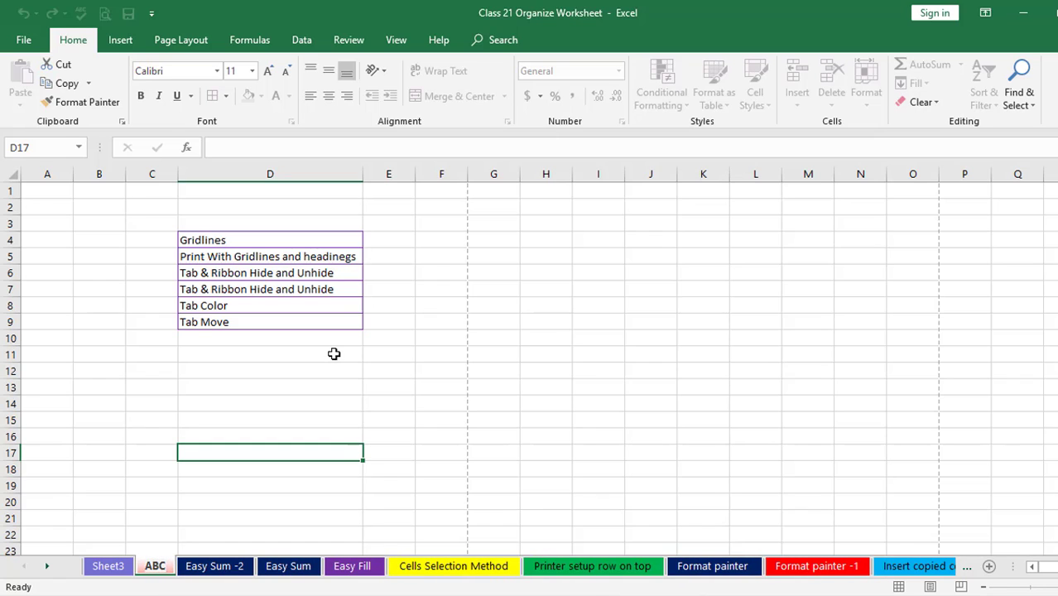
{"action": "left_click", "coordinate": [336, 307]}
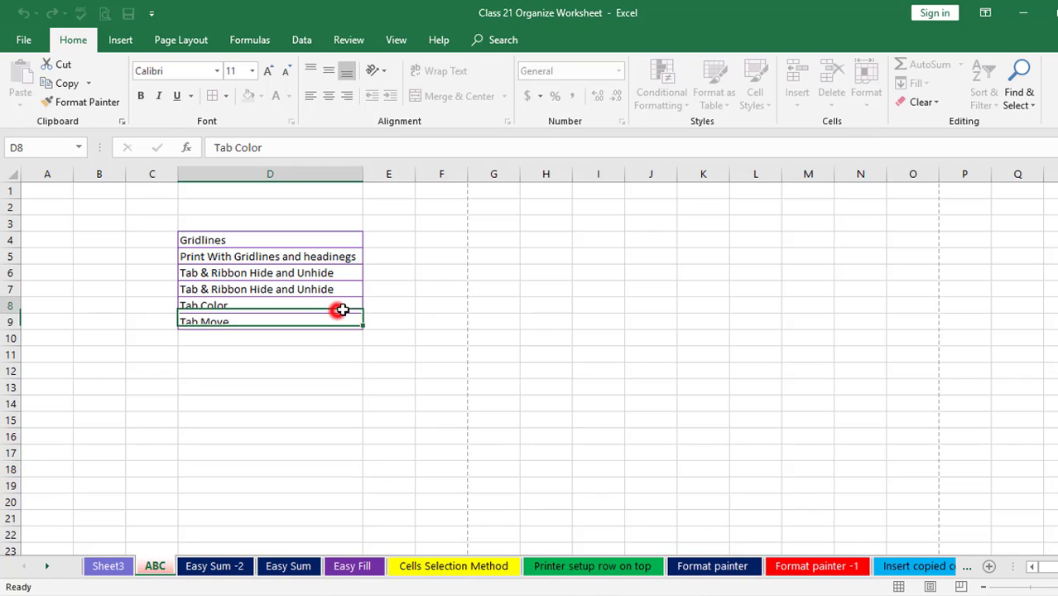
Step: Rename the ABC sheet as DVB and select cell D20
{"action": "left_click", "coordinate": [163, 567]}
{"action": "double_click", "coordinate": [163, 566]}
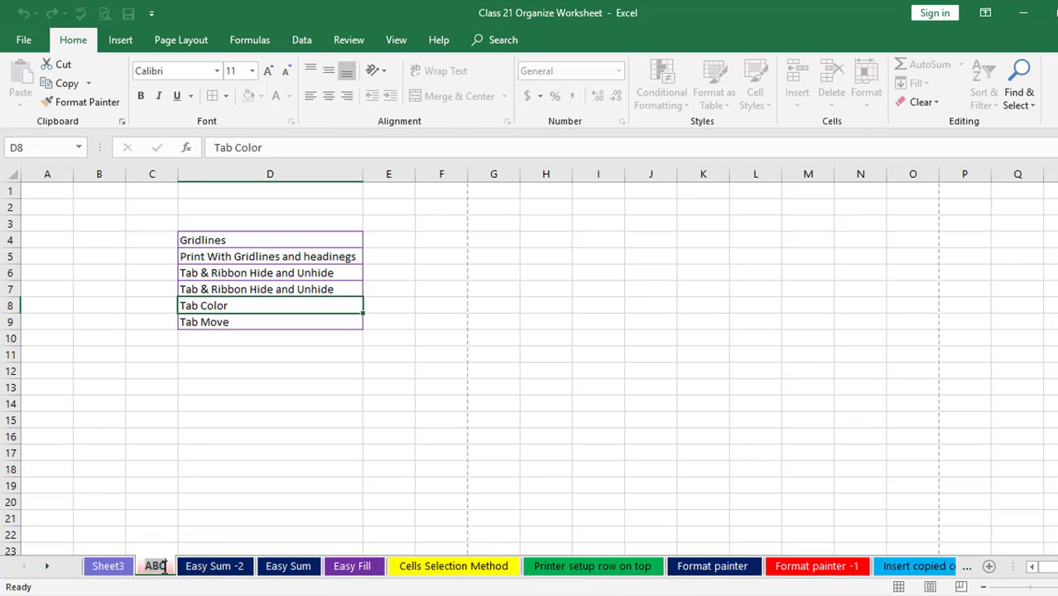
{"action": "type", "text": "DVB"}
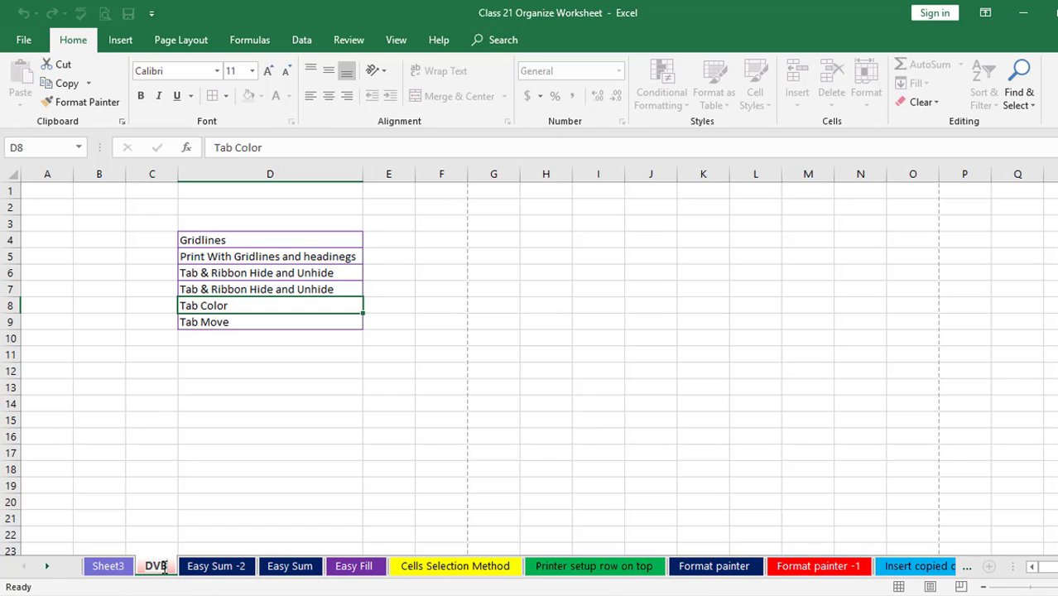
{"action": "left_click", "coordinate": [215, 503]}
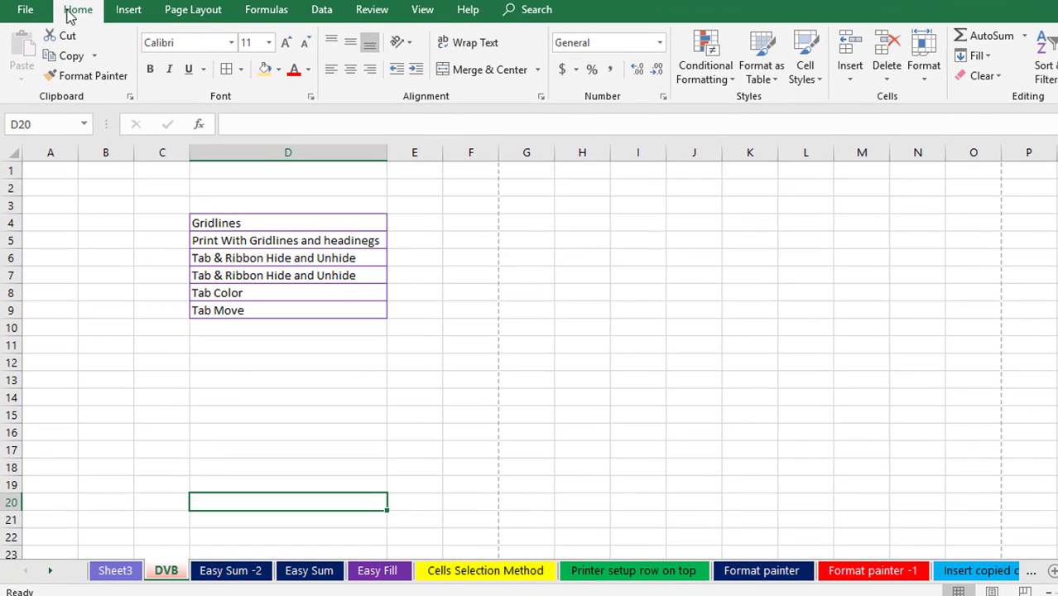
Step: View the Tab Color choices offered by the Format command, dismiss them, and select cell E13
{"action": "left_click", "coordinate": [927, 79]}
{"action": "mouse_move", "coordinate": [984, 328]}
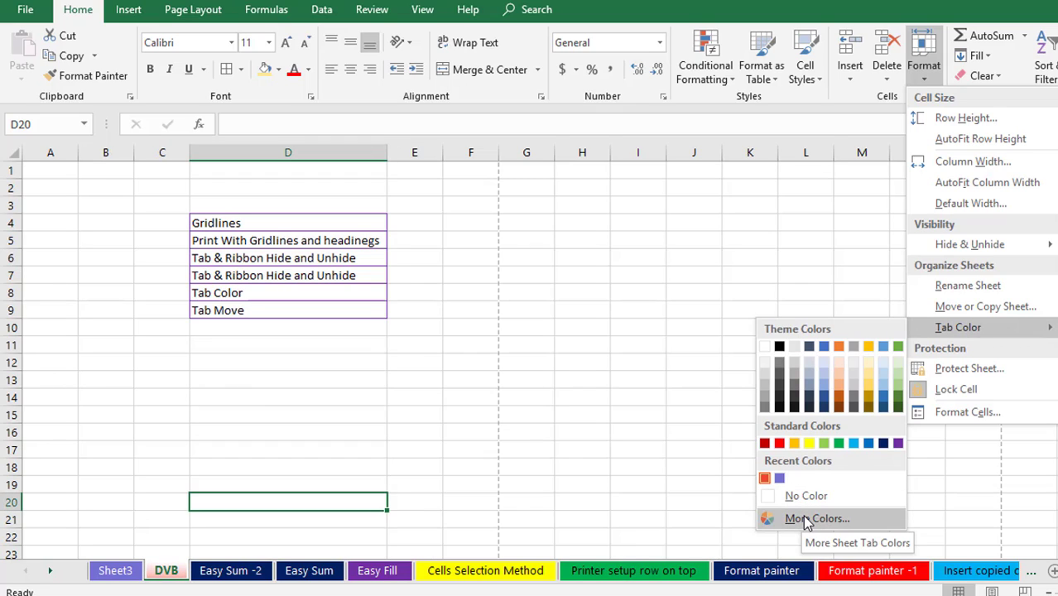
{"action": "left_click", "coordinate": [621, 240]}
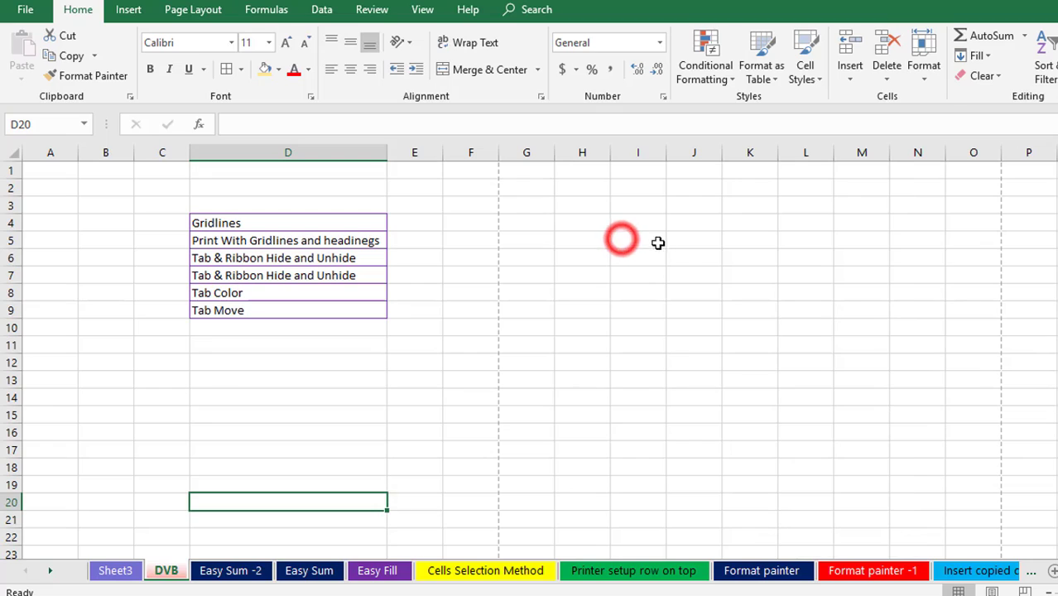
{"action": "left_click", "coordinate": [424, 384]}
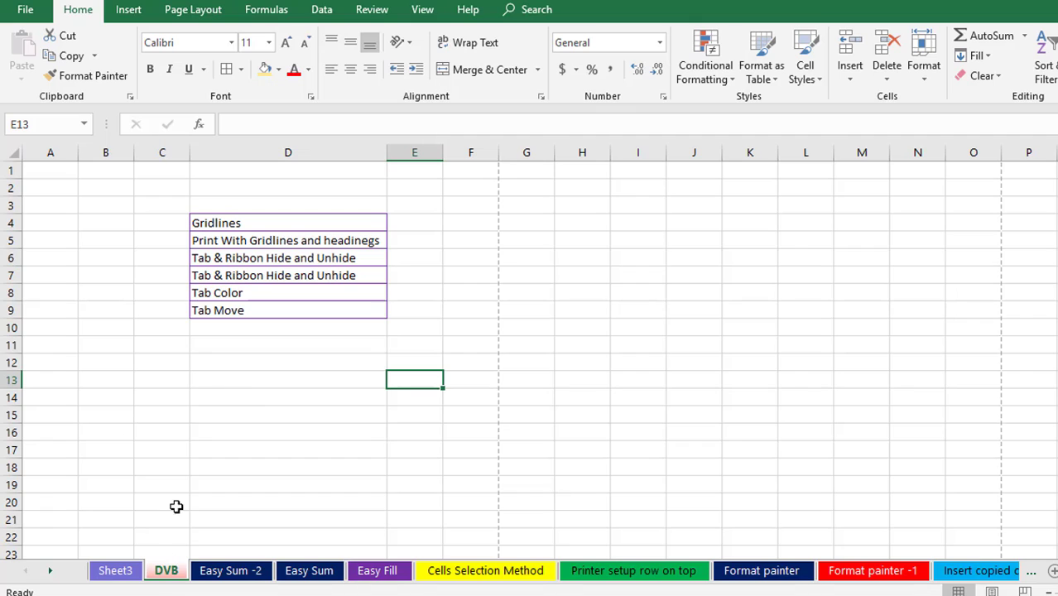
Step: Group Sheet3, DVB, Easy Sum -2, Easy Sum, Easy Fill and Cells Selection Method, and display Cells Selection Method
{"action": "left_click", "coordinate": [123, 572]}
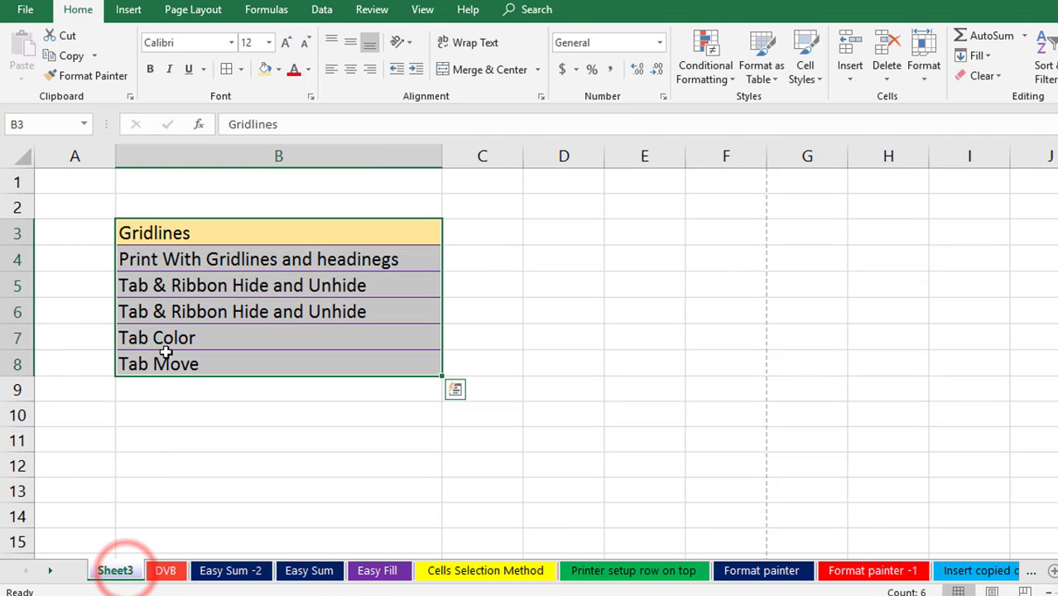
{"action": "left_click", "coordinate": [170, 311]}
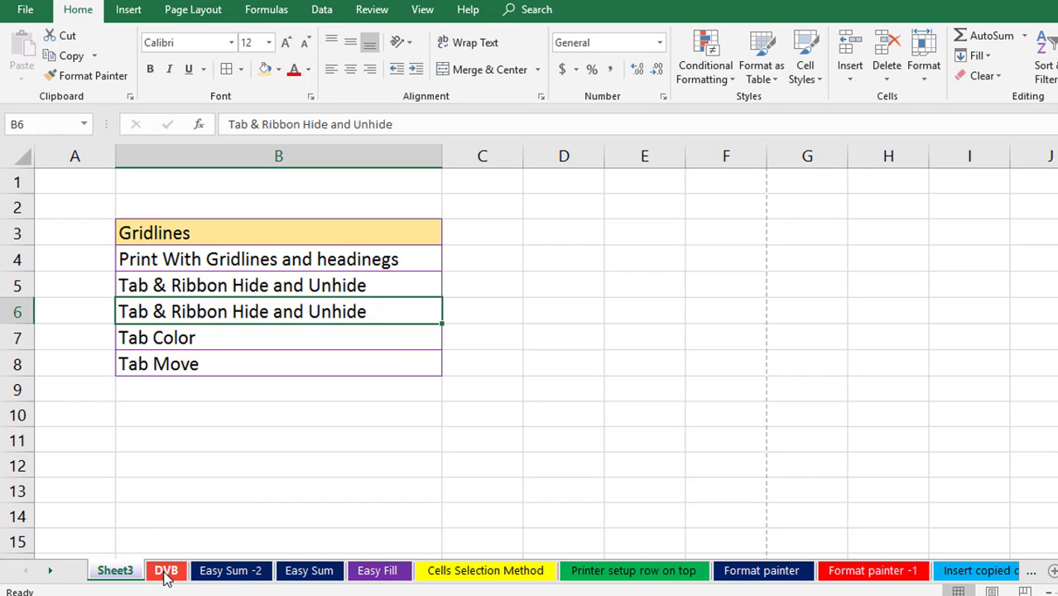
{"action": "left_click", "coordinate": [166, 571], "text": "ctrl"}
{"action": "left_click", "coordinate": [233, 570], "text": "ctrl"}
{"action": "left_click", "coordinate": [299, 571], "text": "ctrl"}
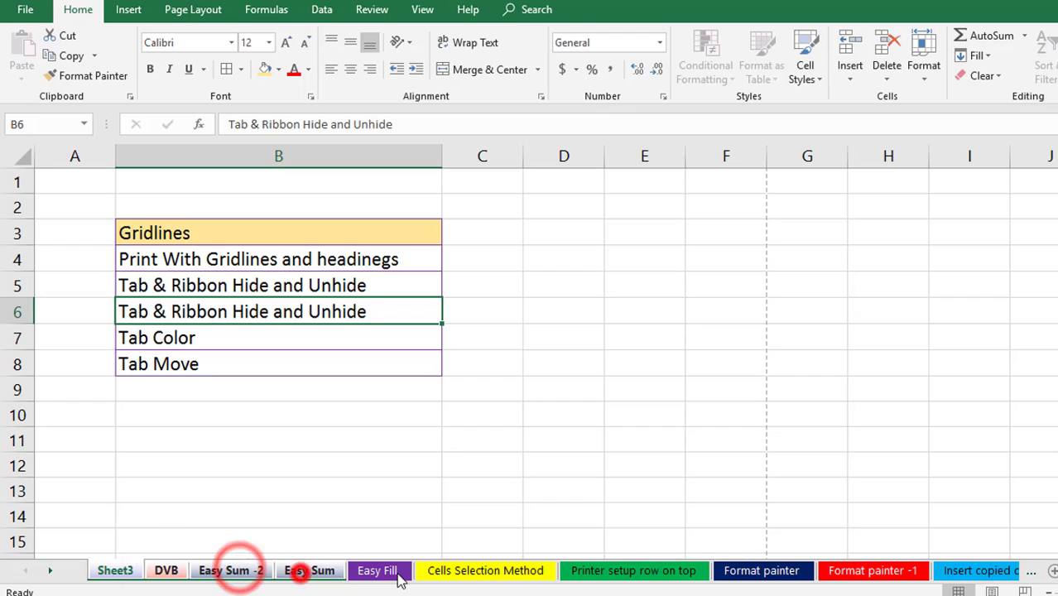
{"action": "left_click", "coordinate": [398, 573], "text": "ctrl"}
{"action": "left_click", "coordinate": [469, 571], "text": "ctrl"}
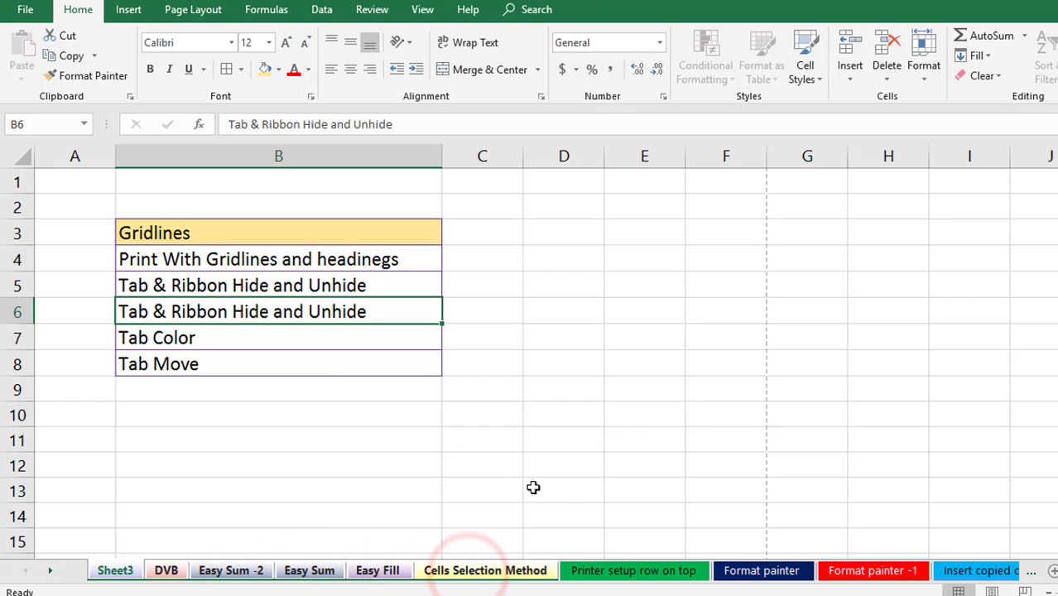
{"action": "left_click", "coordinate": [487, 577]}
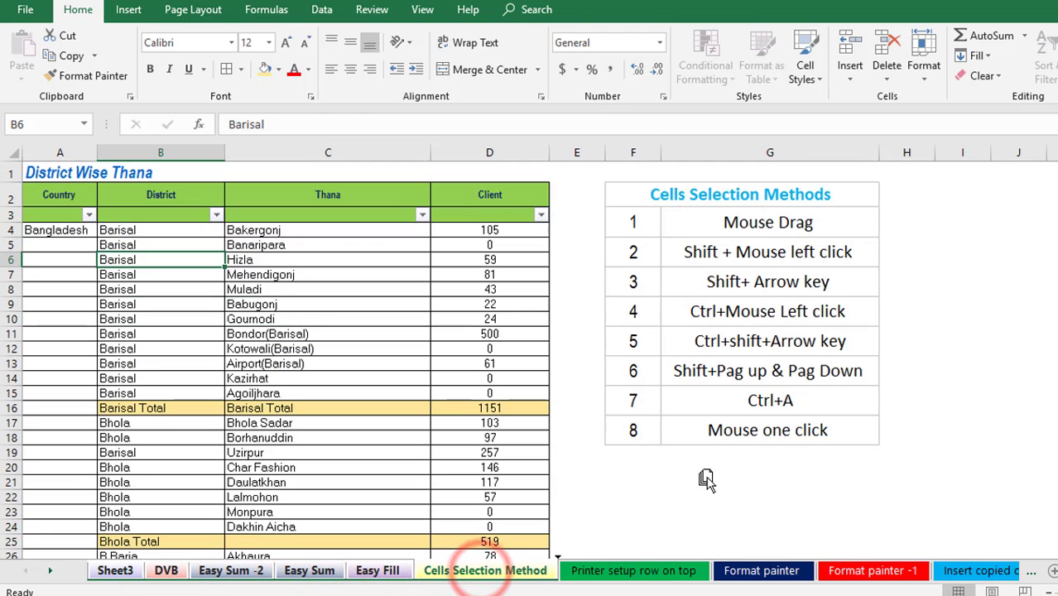
{"action": "mouse_move", "coordinate": [930, 560]}
{"action": "left_mouse_down"}
{"action": "mouse_move", "coordinate": [439, 576]}
{"action": "mouse_move", "coordinate": [462, 577]}
{"action": "left_mouse_up"}
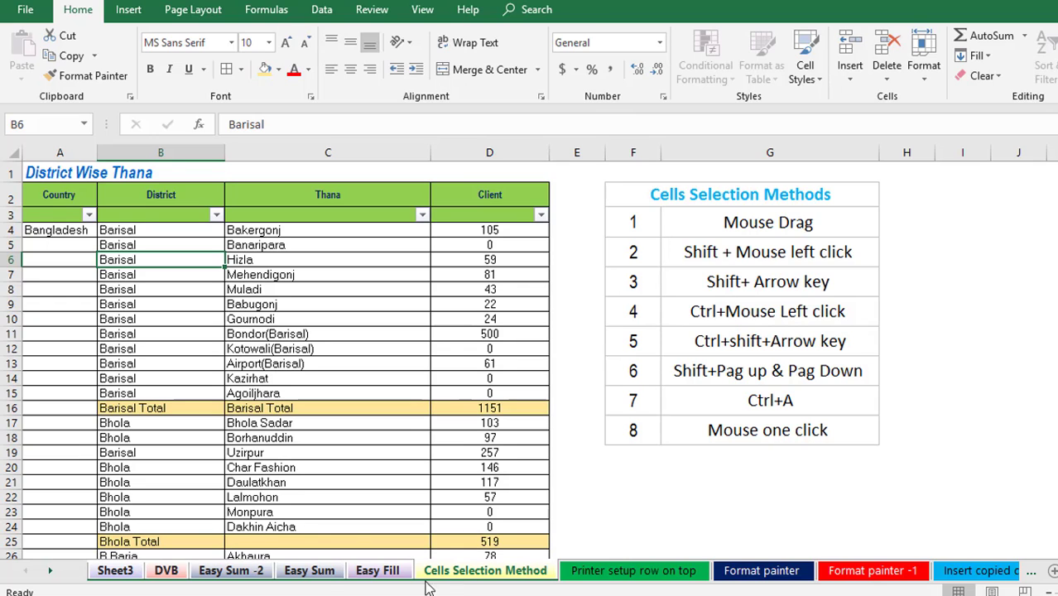
Step: Ungroup the selected sheets and move Sheet3 between Easy Fill and Cells Selection Method
{"action": "left_click", "coordinate": [590, 497]}
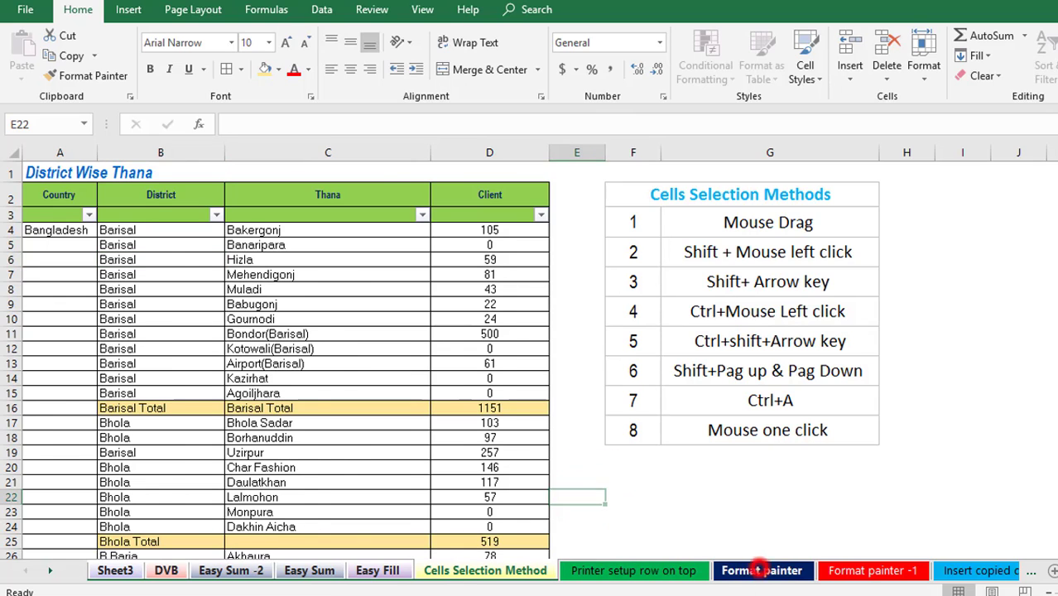
{"action": "left_click", "coordinate": [761, 570]}
{"action": "left_click", "coordinate": [115, 572]}
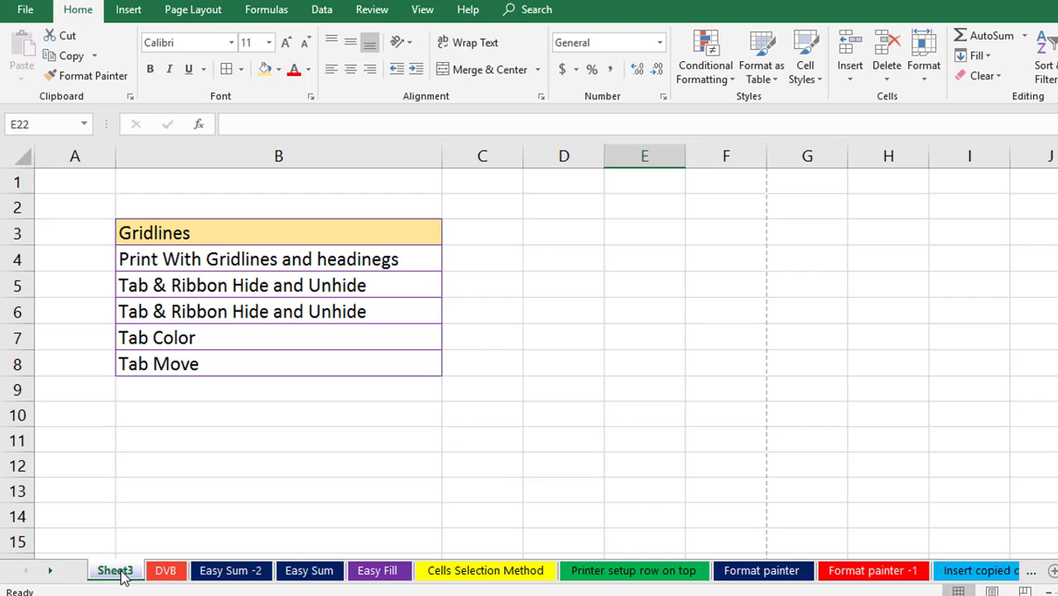
{"action": "left_click_drag", "start_coordinate": [122, 574], "coordinate": [428, 577]}
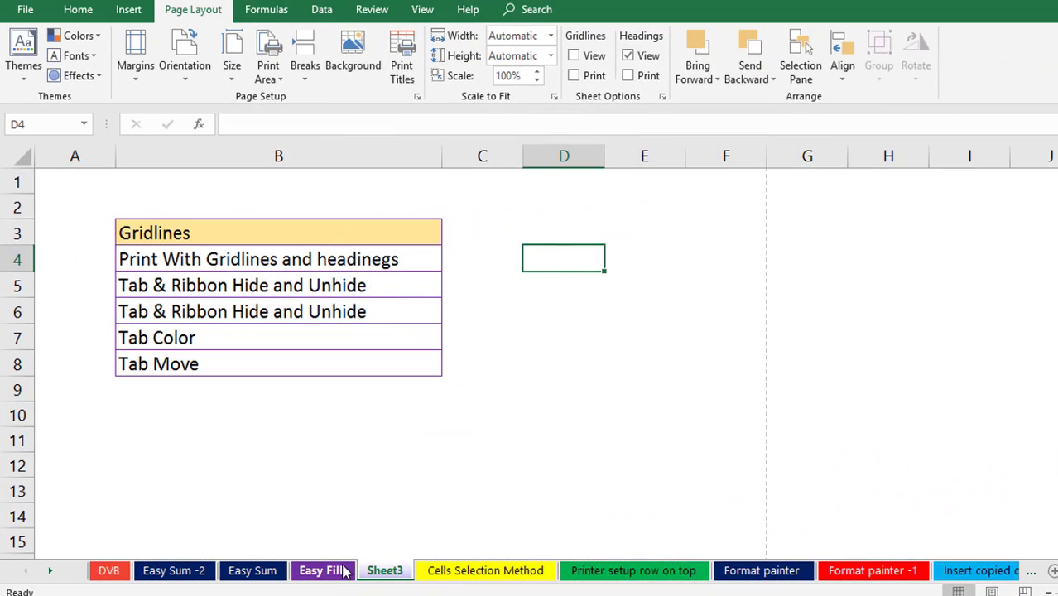
Step: Examine the sheet commands available for the Sheet3 tab, including moving, coloring and hiding, without applying any
{"action": "right_click", "coordinate": [389, 574]}
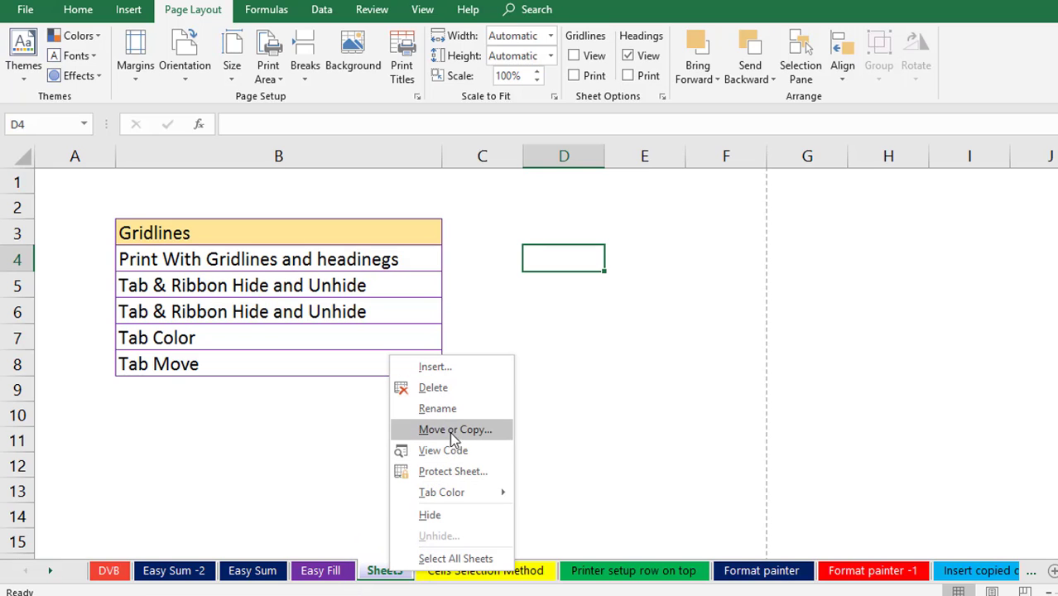
{"action": "mouse_move", "coordinate": [458, 498]}
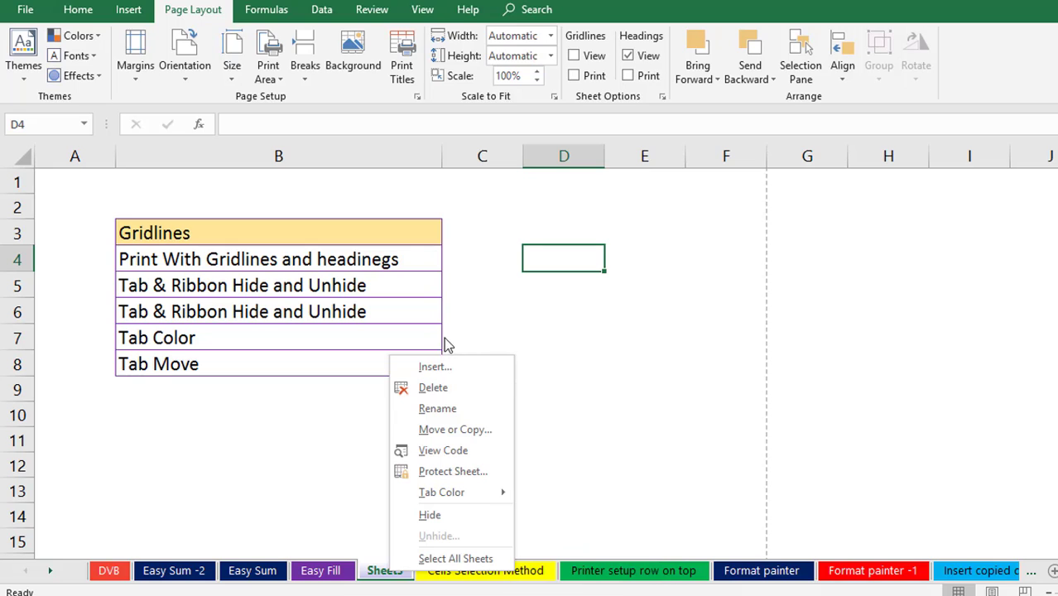
{"action": "left_click", "coordinate": [465, 320]}
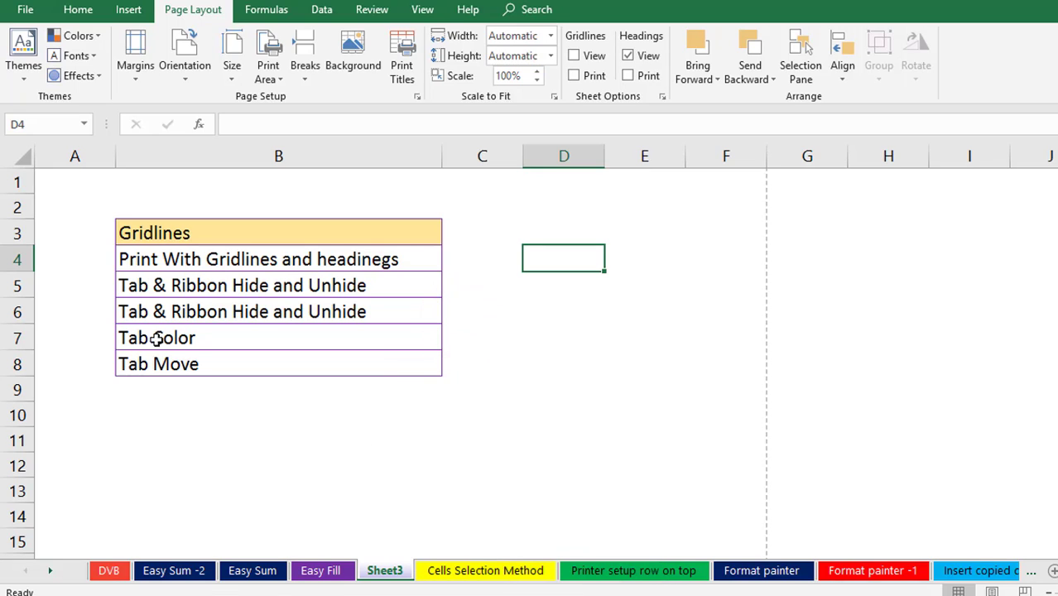
{"action": "right_click", "coordinate": [391, 578]}
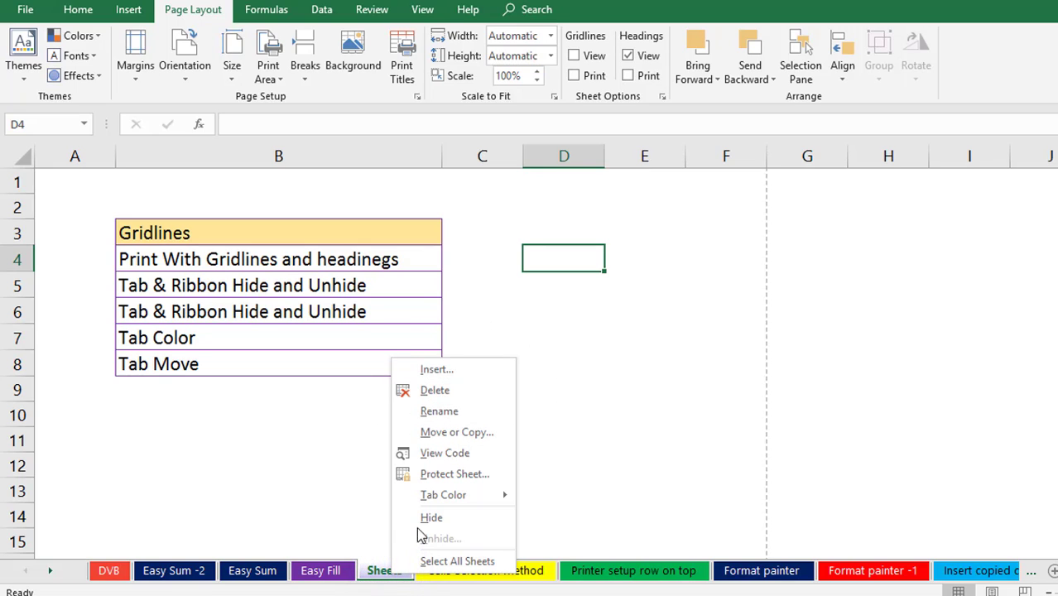
{"action": "left_click", "coordinate": [602, 386]}
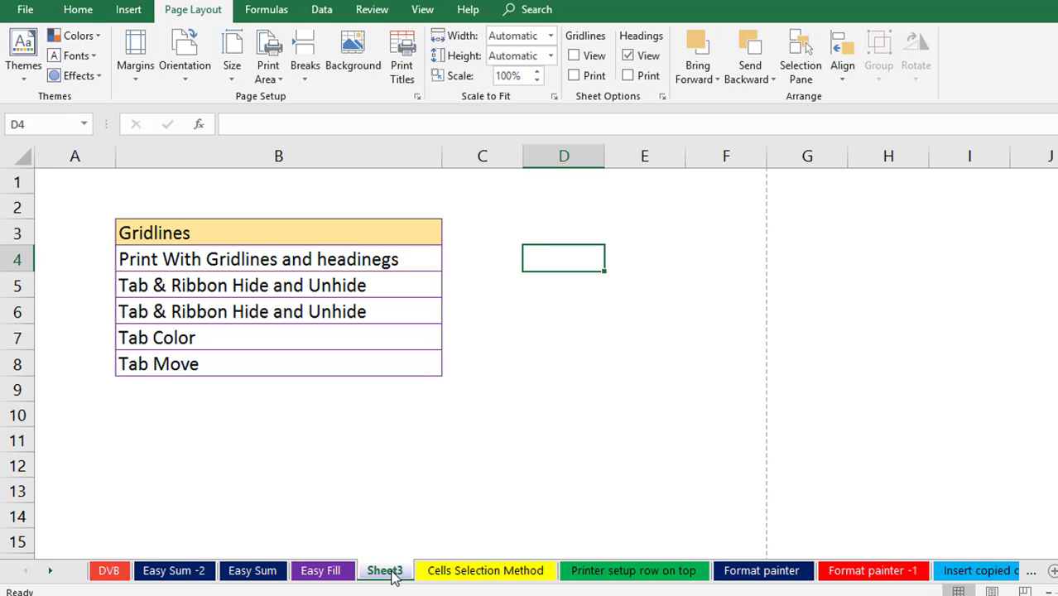
Step: Insert a new blank sheet after Sheet3 and return to Sheet3
{"action": "left_click", "coordinate": [1052, 571]}
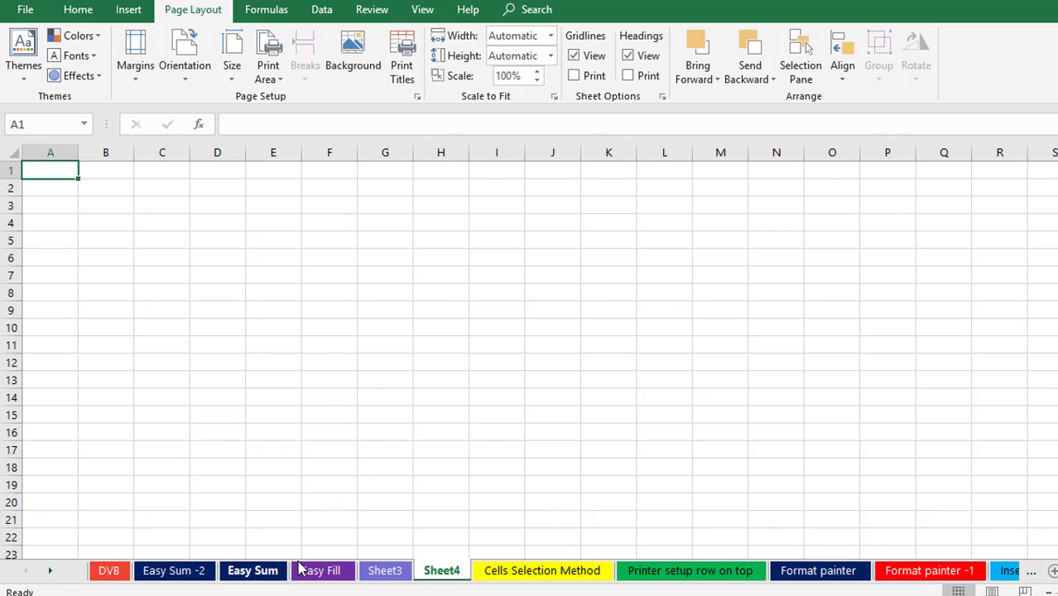
{"action": "left_click", "coordinate": [386, 572]}
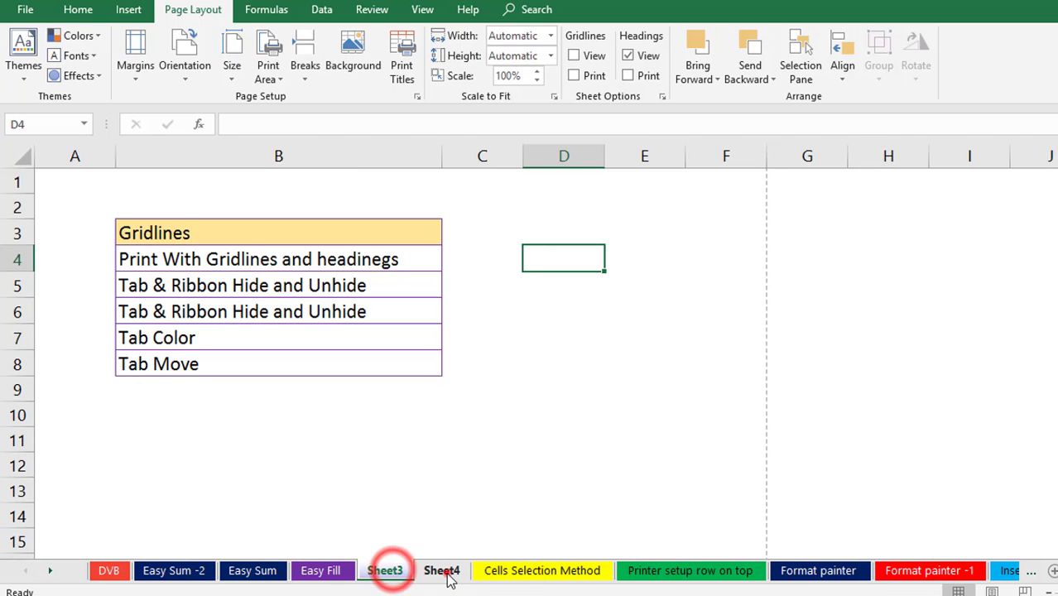
Step: Delete the blank Sheet4 and select cell E18 on the Cells Selection Method sheet
{"action": "left_click", "coordinate": [441, 571]}
{"action": "right_click", "coordinate": [448, 571]}
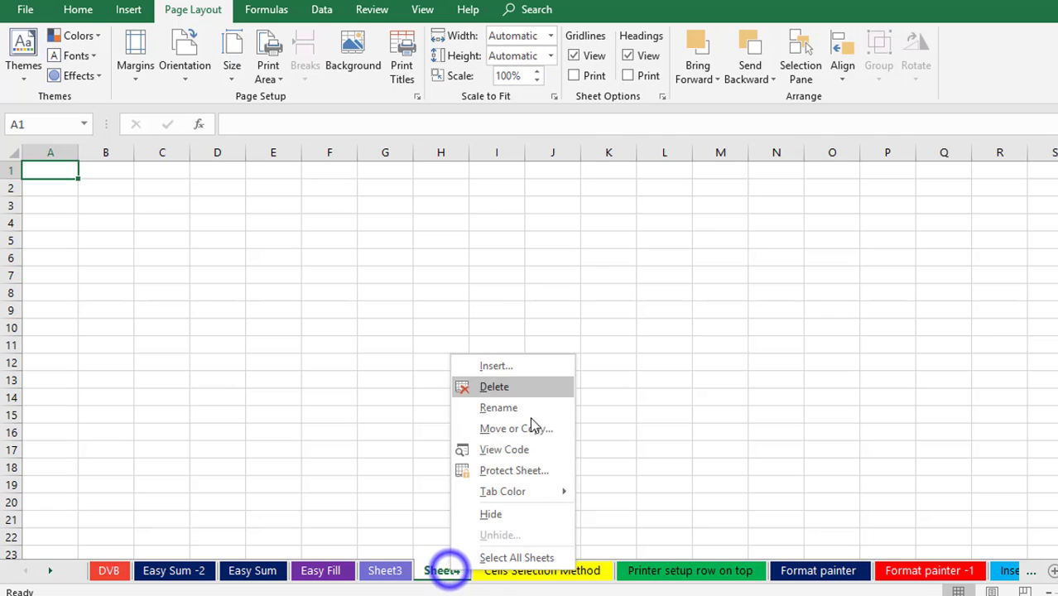
{"action": "left_click", "coordinate": [504, 388]}
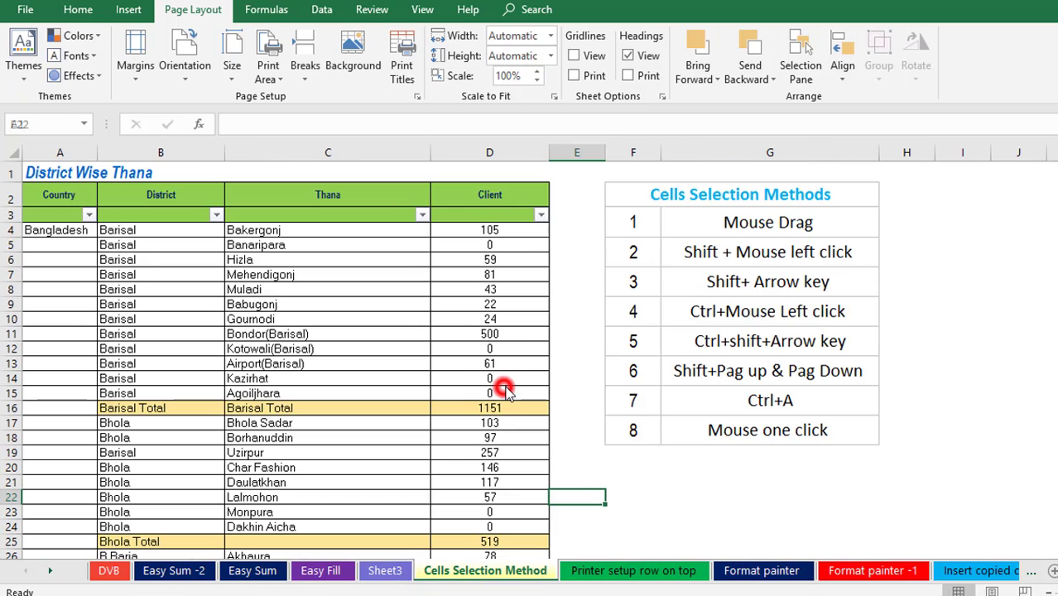
{"action": "left_click", "coordinate": [589, 434]}
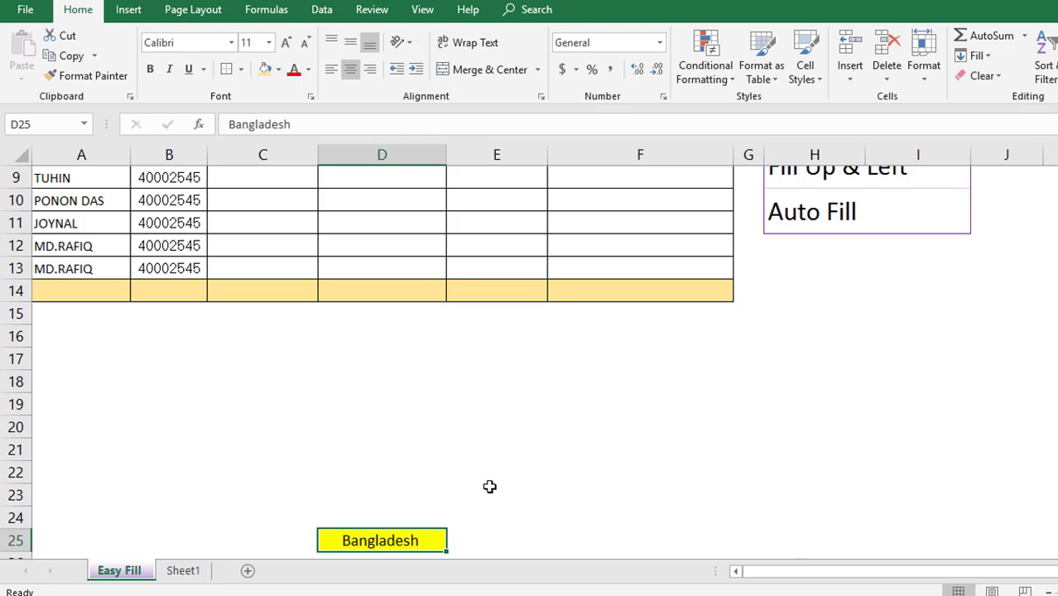
Step: Look over the Class 20 Easy Fill workbook and return to the Class 21 Organize Worksheet workbook
{"action": "scroll", "coordinate": [477, 500], "scroll_direction": "up", "scroll_amount": 2}
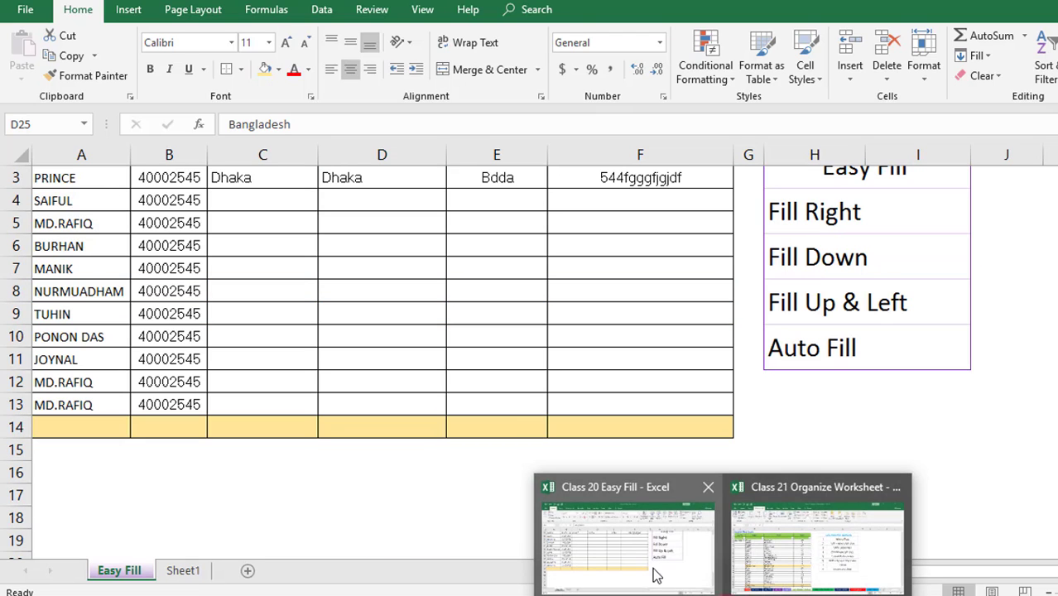
{"action": "left_click", "coordinate": [652, 568]}
{"action": "left_click", "coordinate": [799, 542]}
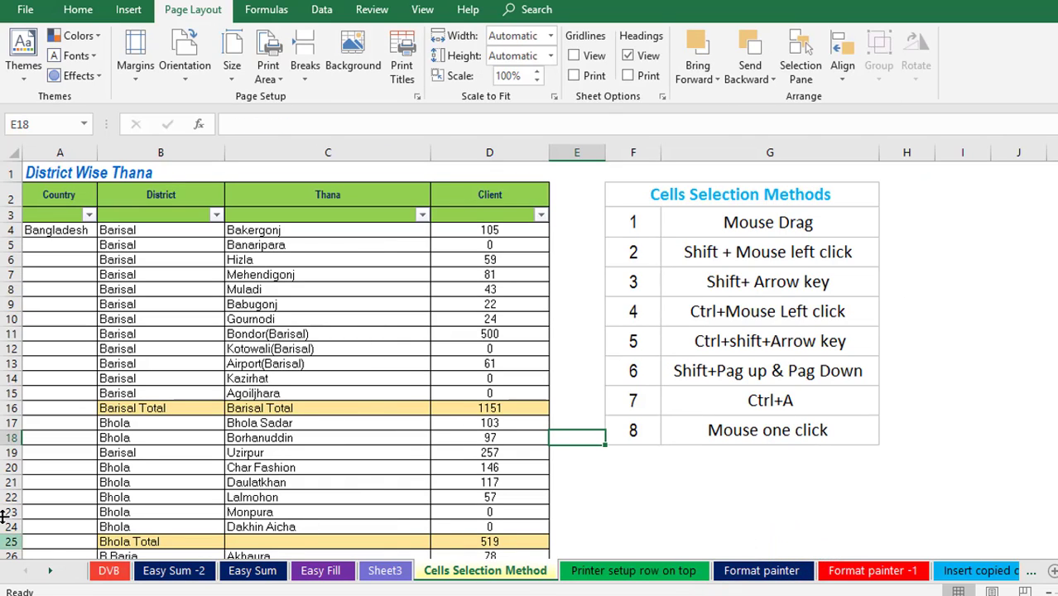
Step: Activate the DVB sheet from the list of all sheets and select cell D15
{"action": "left_click", "coordinate": [51, 579]}
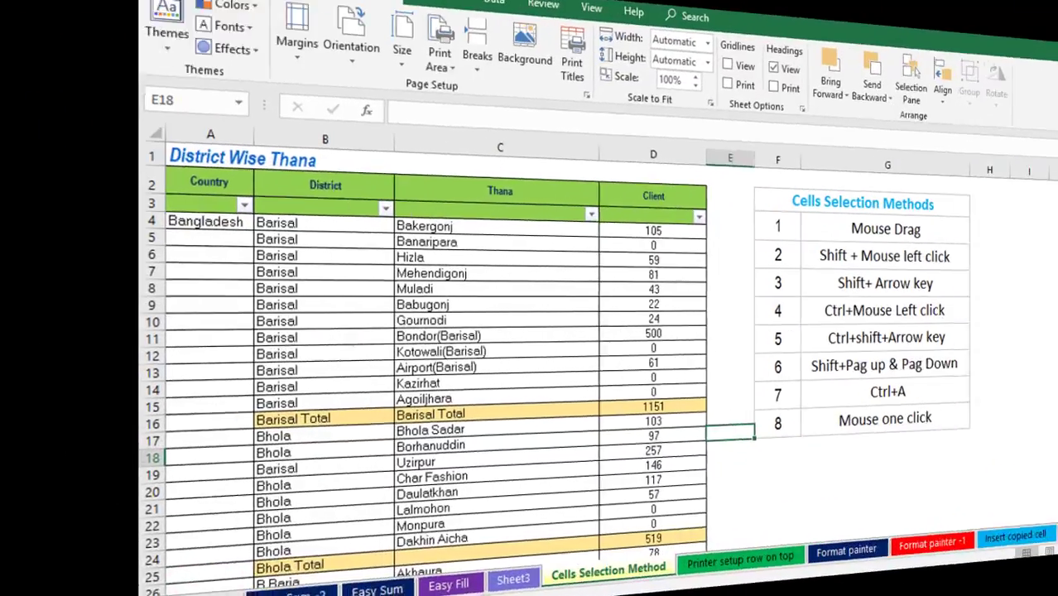
{"action": "left_click", "coordinate": [28, 577]}
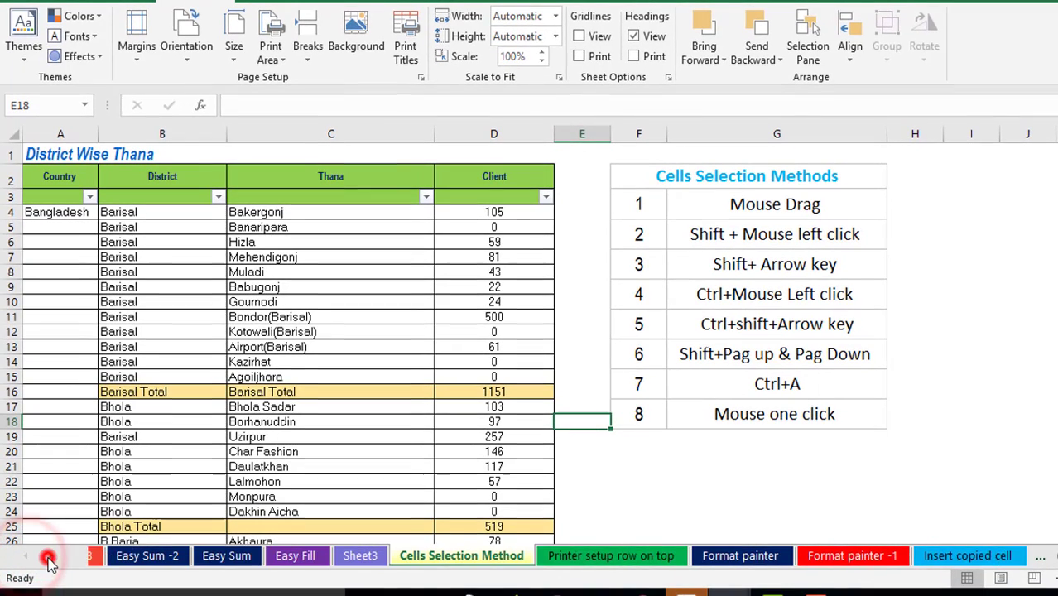
{"action": "left_click", "coordinate": [50, 562]}
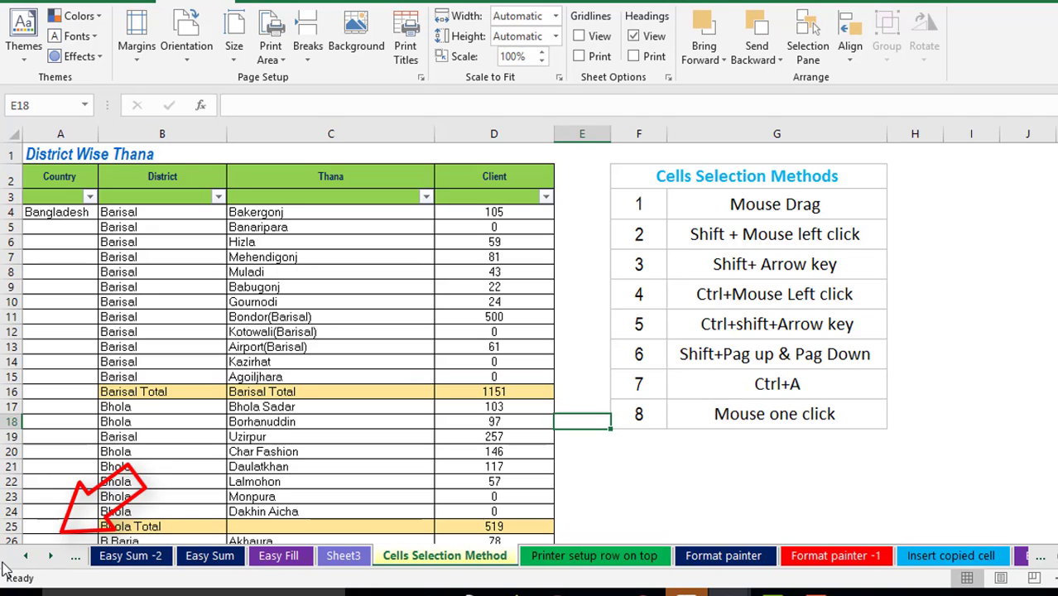
{"action": "right_click", "coordinate": [54, 563]}
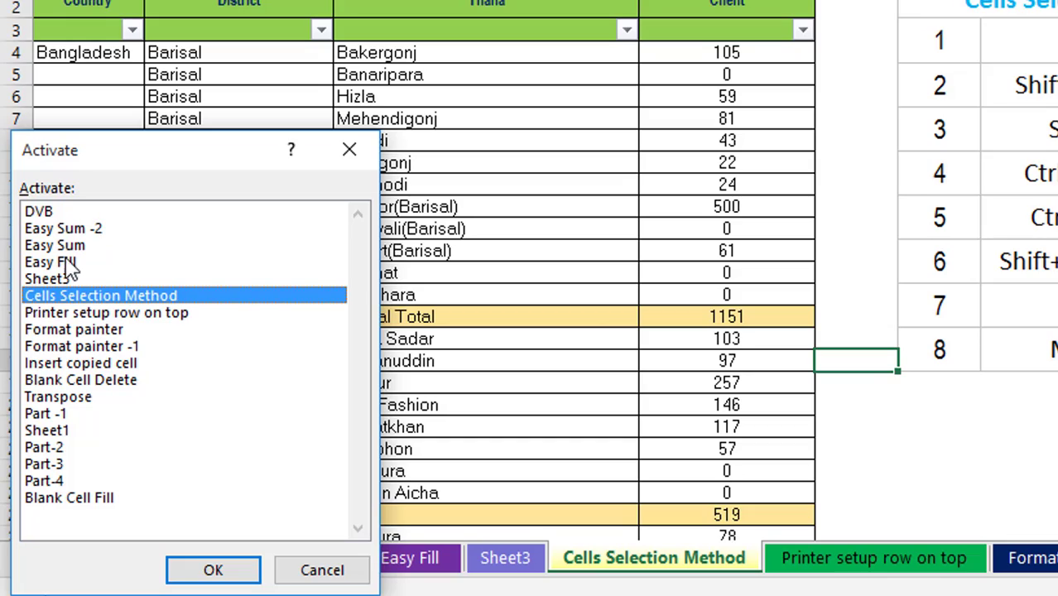
{"action": "left_click", "coordinate": [38, 211]}
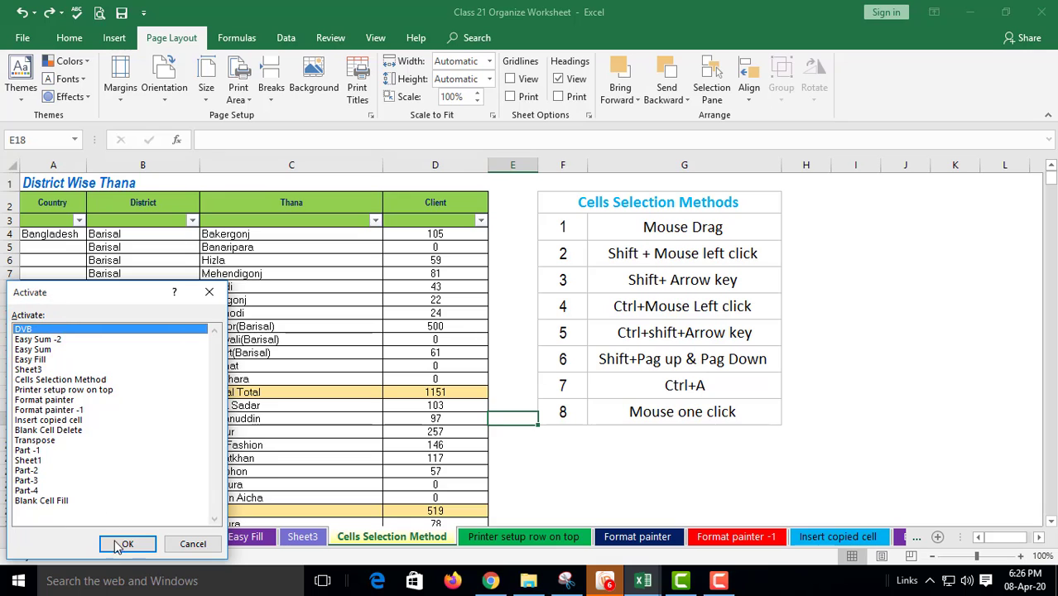
{"action": "left_click", "coordinate": [127, 549]}
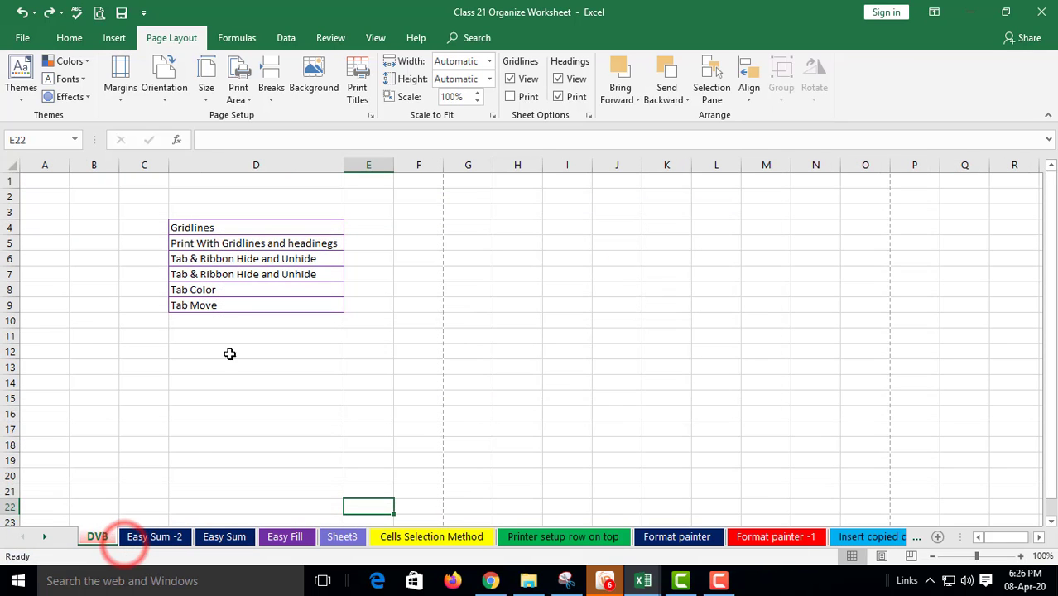
{"action": "left_click", "coordinate": [217, 395]}
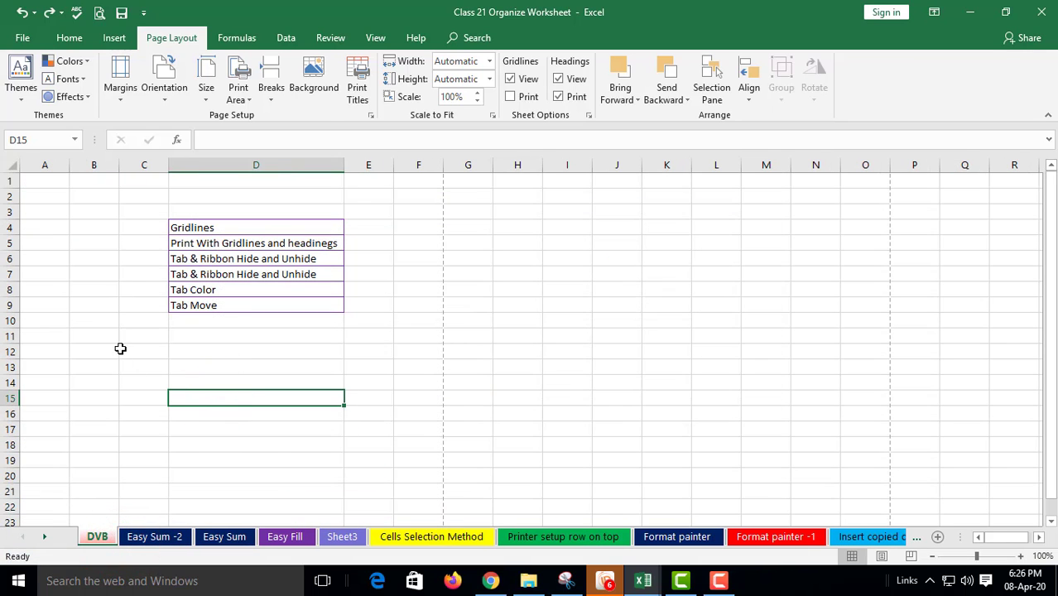